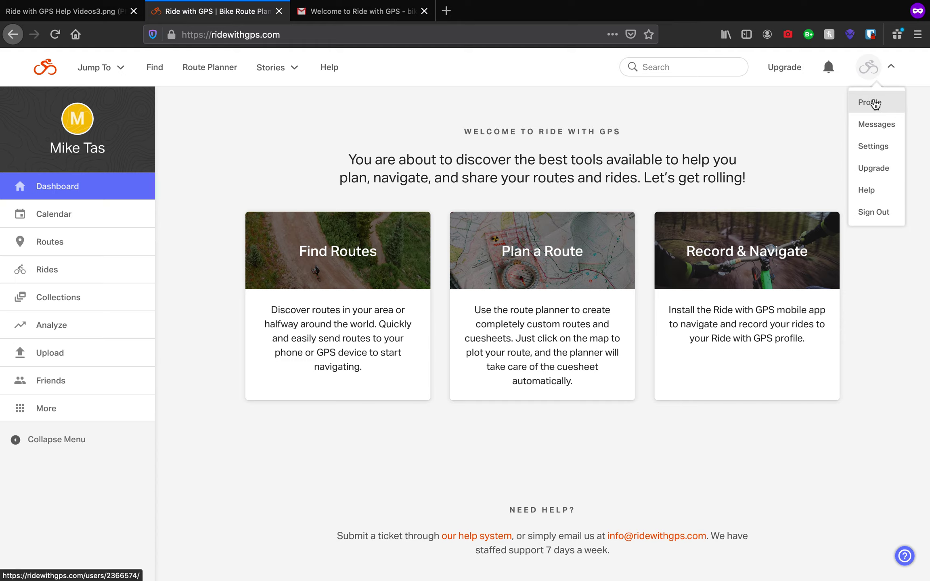
Open your own profile page from the avatar menu at top right
left_click(874, 104)
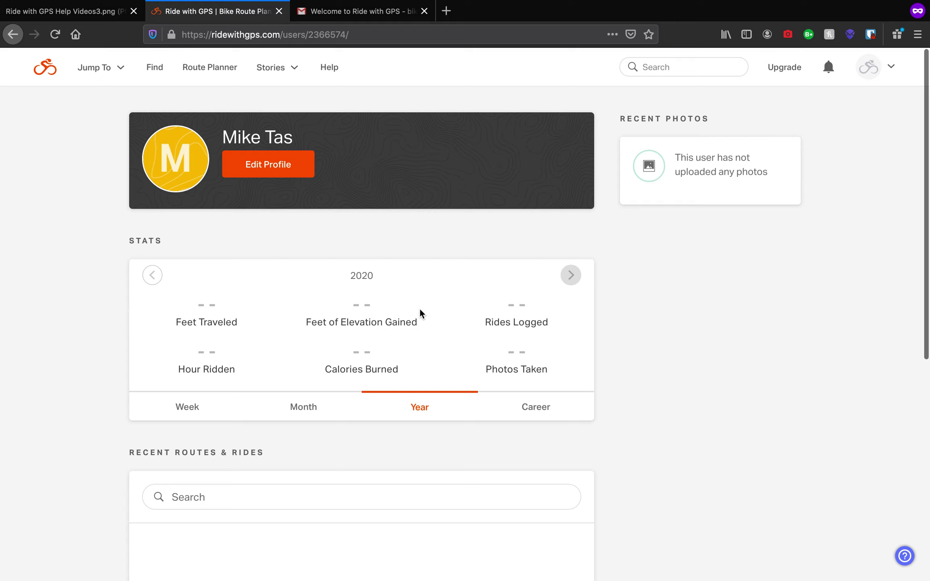
Look over the empty 2020 stats on the profile, then open Edit Profile
scroll(412, 303, "down", 1)
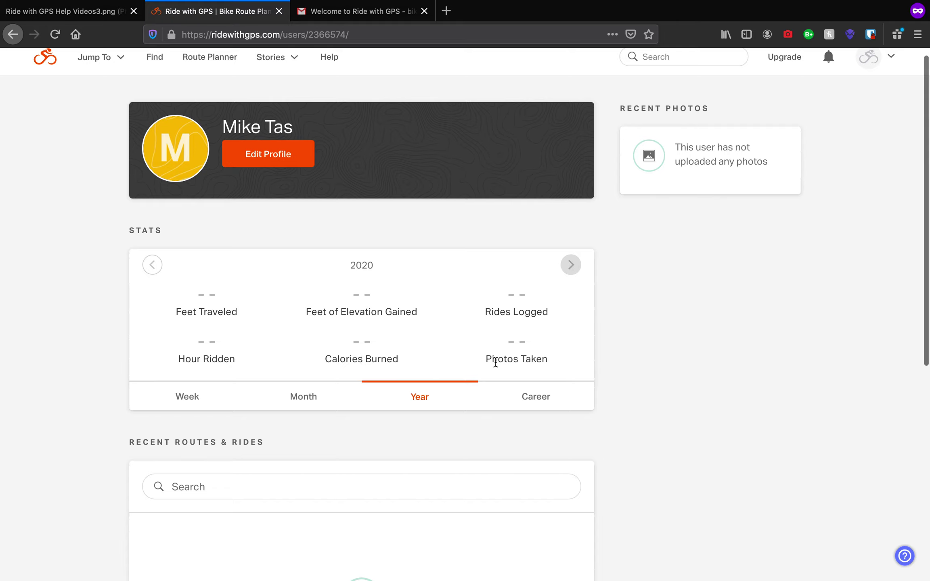
scroll(384, 355, "up", 1)
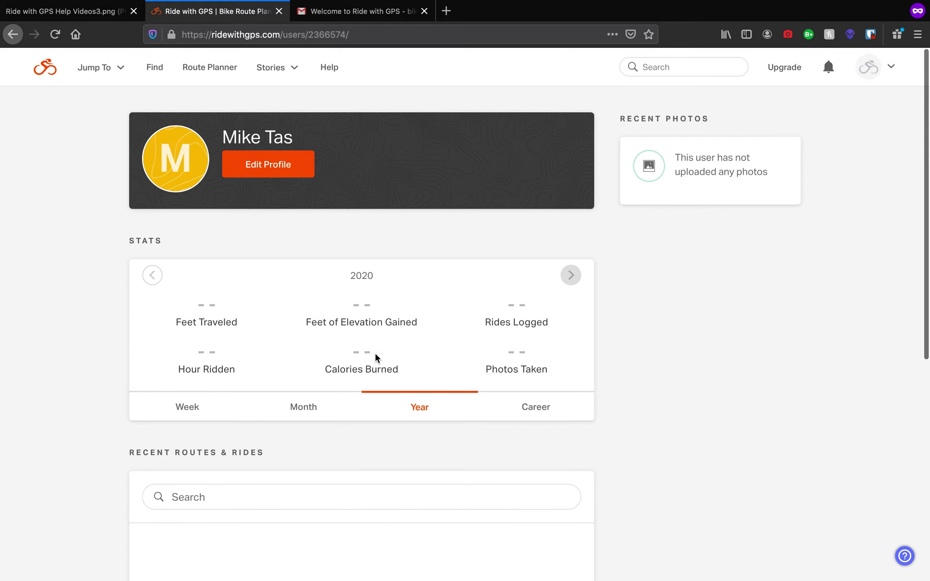
left_click(276, 173)
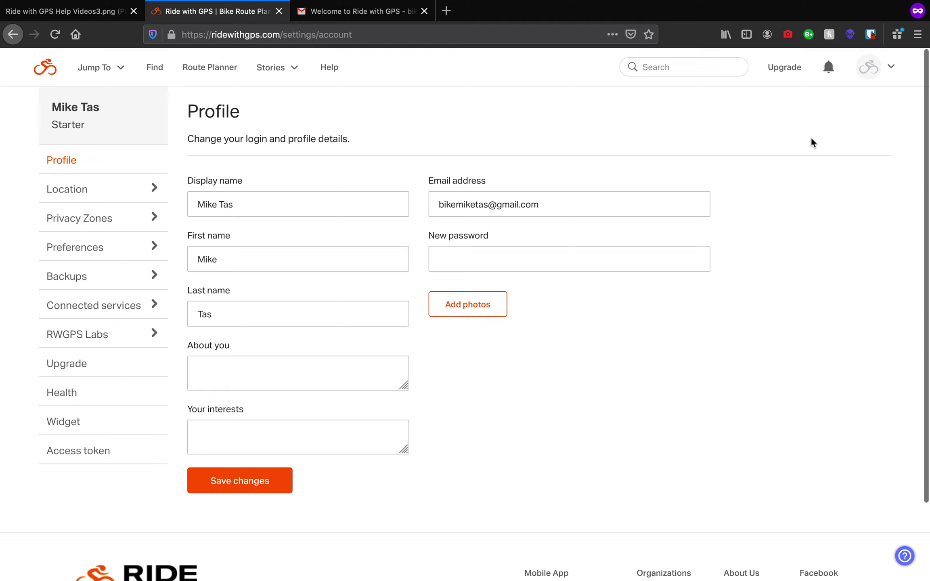
Go to account Settings, try the About you and Your interests boxes, then open Location
left_click(890, 73)
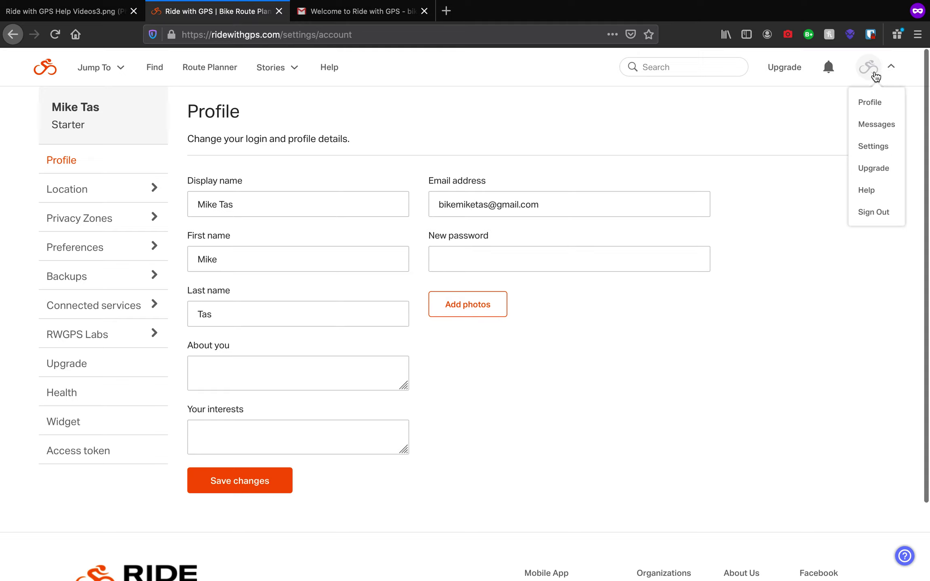
left_click(875, 153)
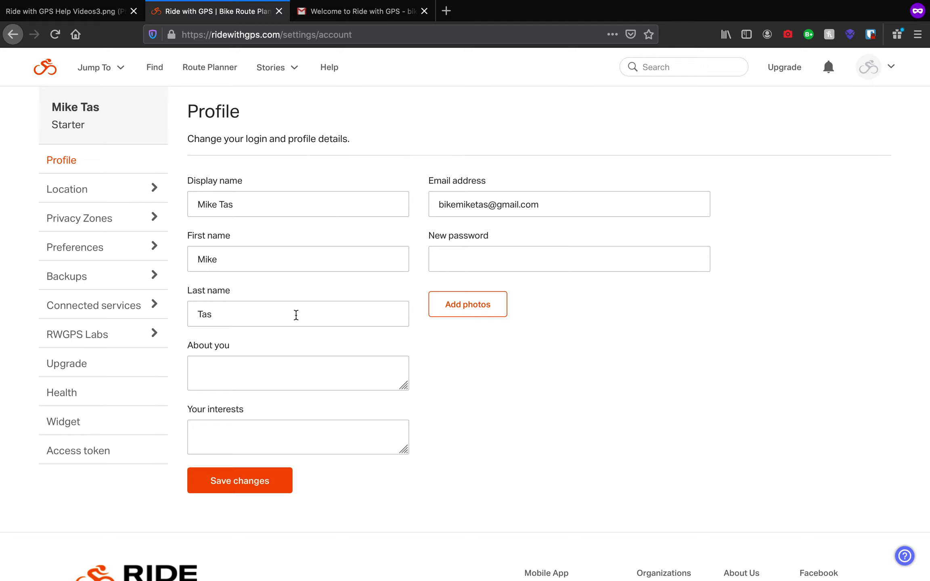
left_click(262, 383)
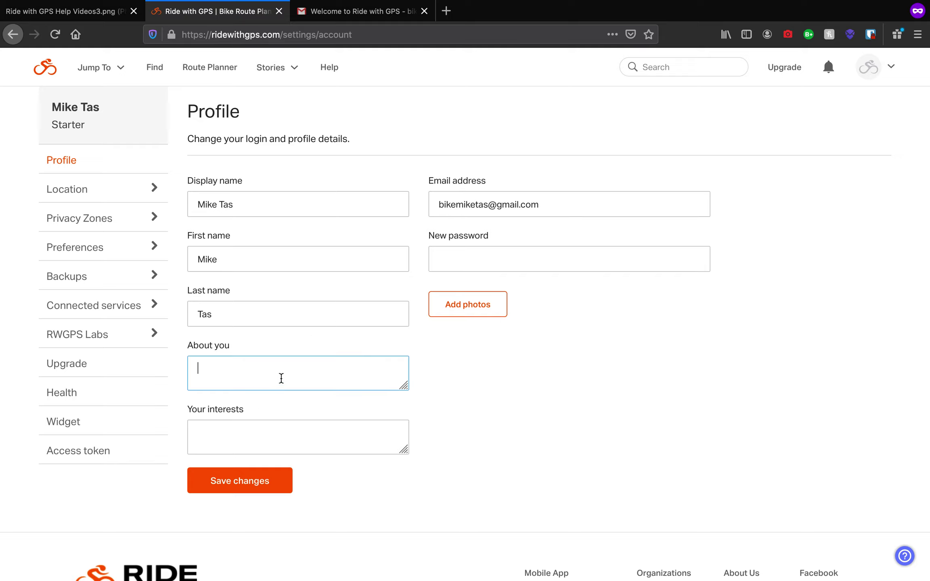
left_click(285, 420)
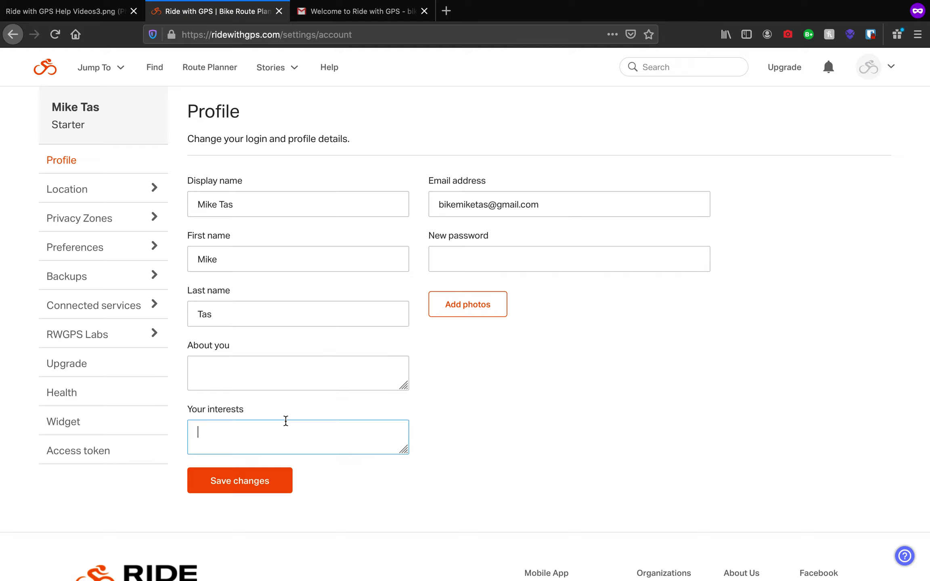
left_click(287, 379)
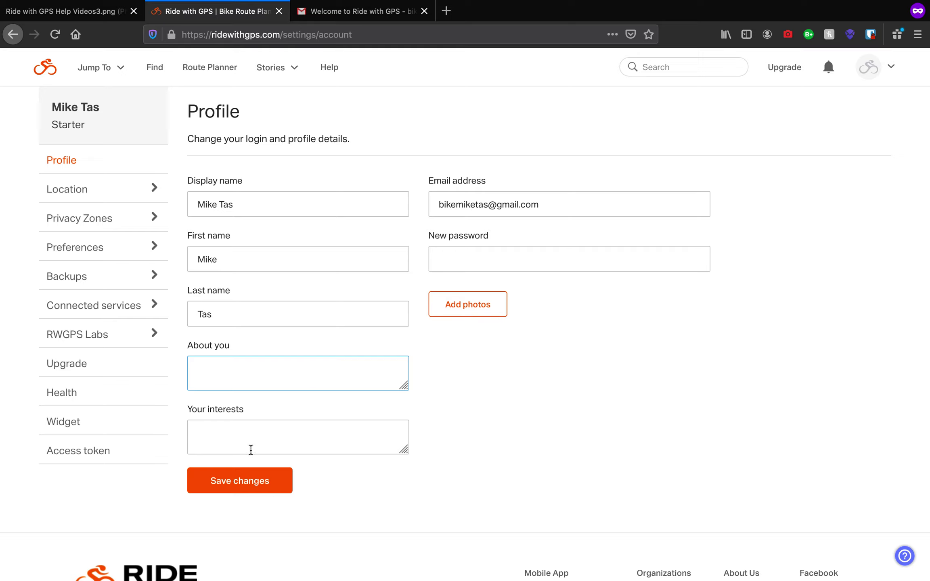
left_click(118, 194)
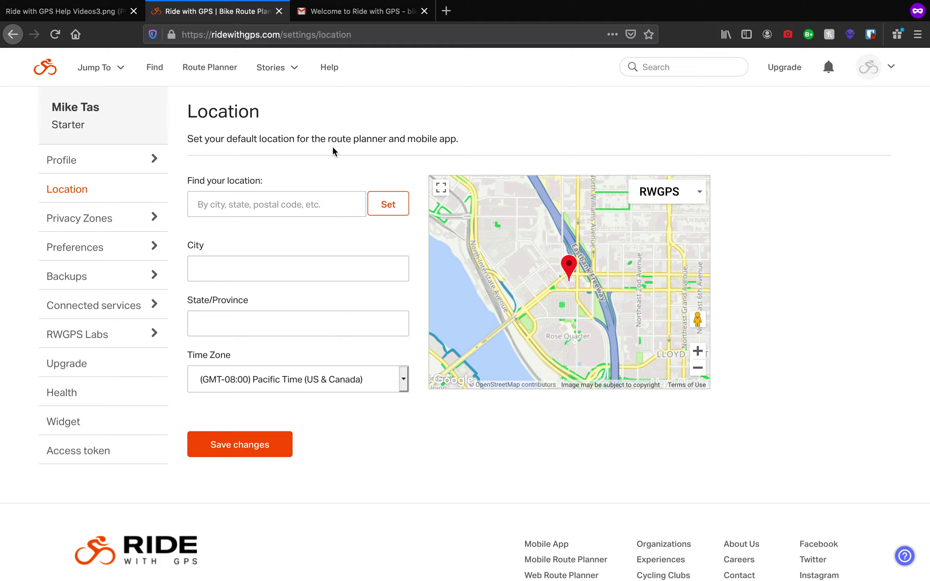
Save 'hobart tasmania' as the default location with Australia/Sydney time zone, then open Privacy Zones
left_click(307, 198)
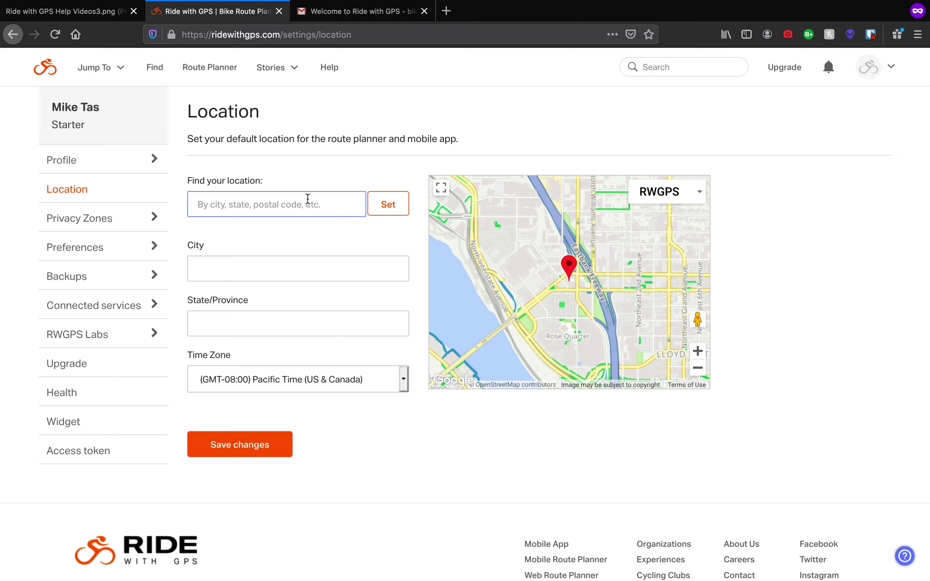
type("hobart")
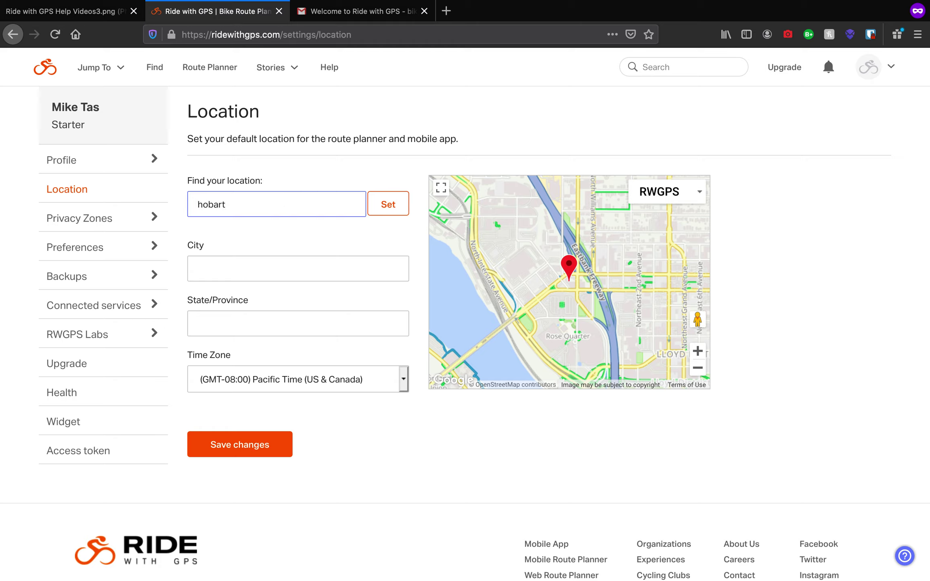
type(" tamania")
key("BackSpace")
key("BackSpace")
key("BackSpace")
key("BackSpace")
key("BackSpace")
type("smania")
left_click(349, 224)
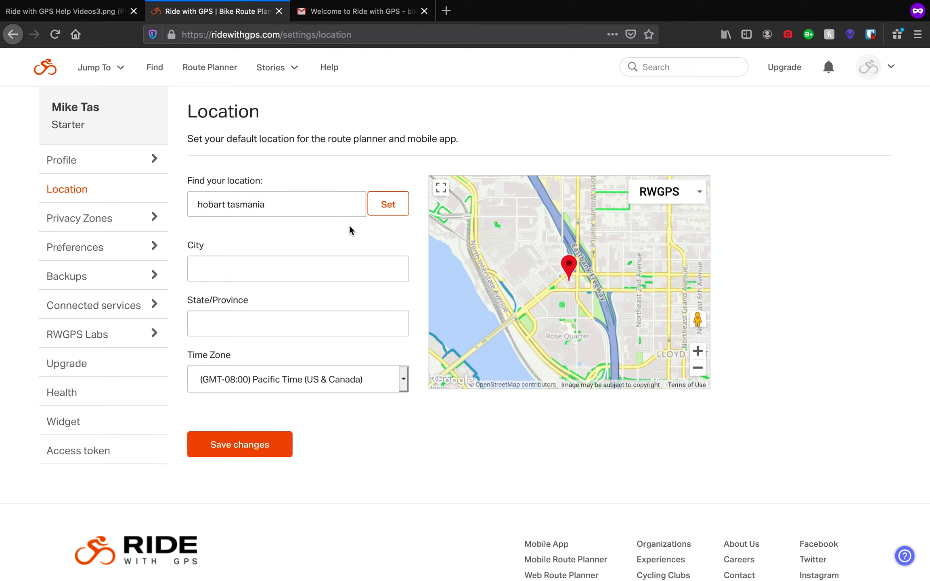
left_click(378, 209)
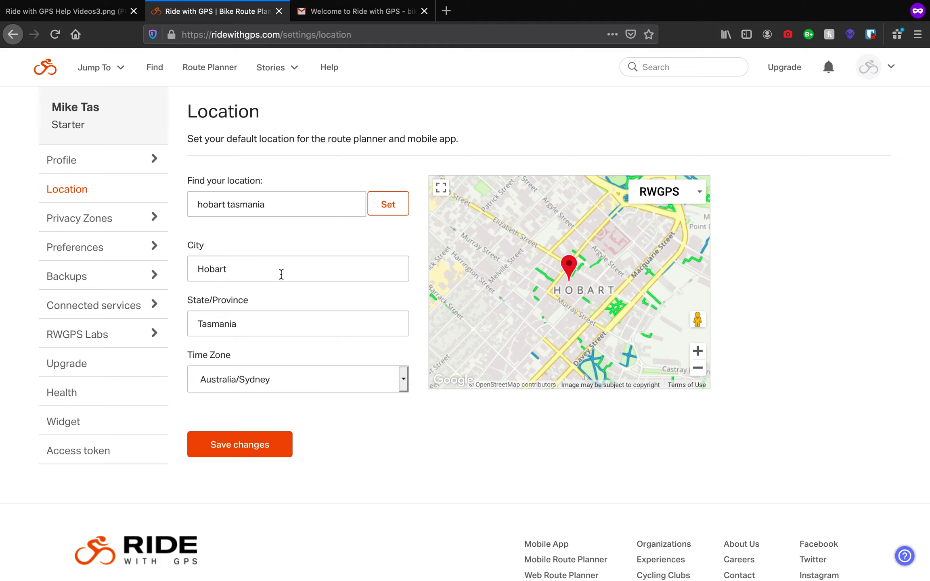
left_click(253, 455)
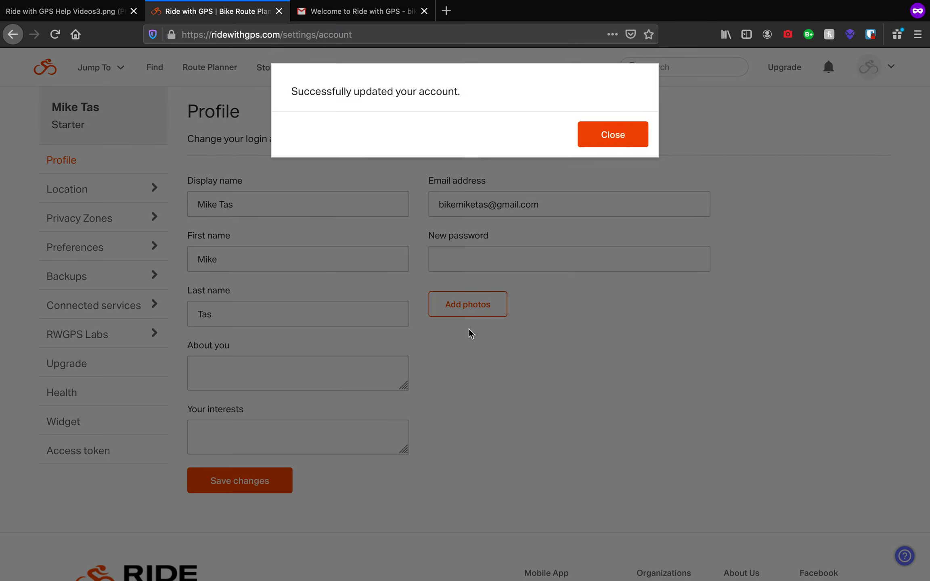
left_click(589, 139)
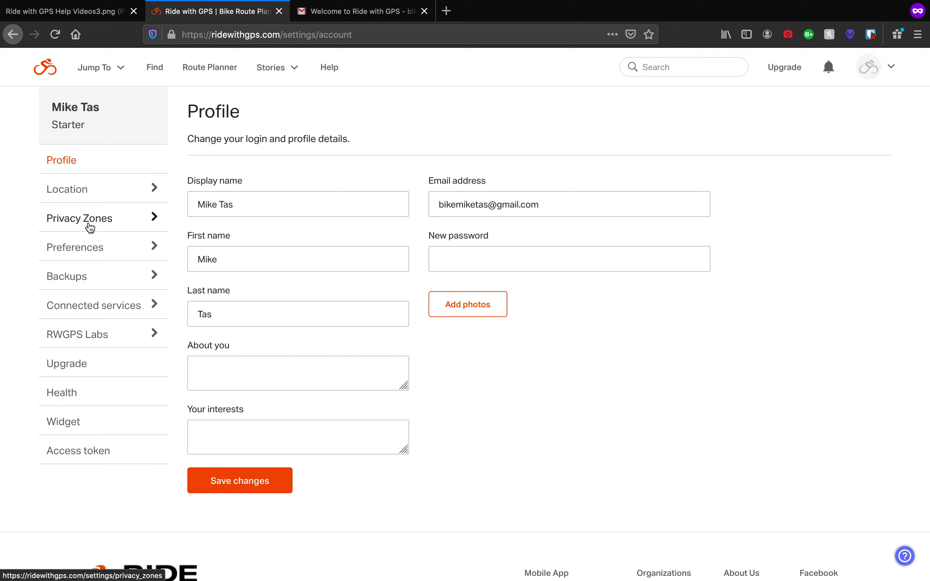
left_click(89, 228)
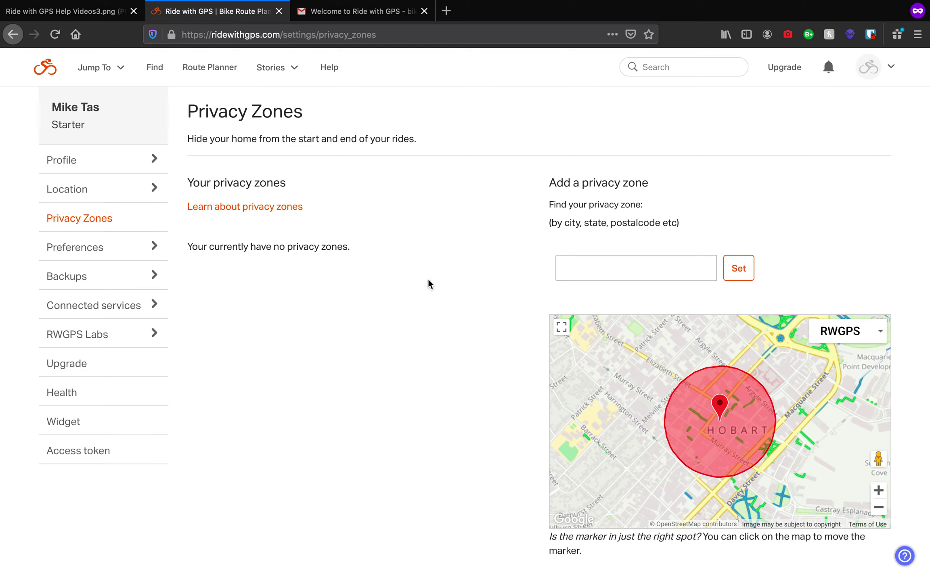
Search 'Hoba' and centre the privacy zone map on Hobart
scroll(429, 280, "down", 1)
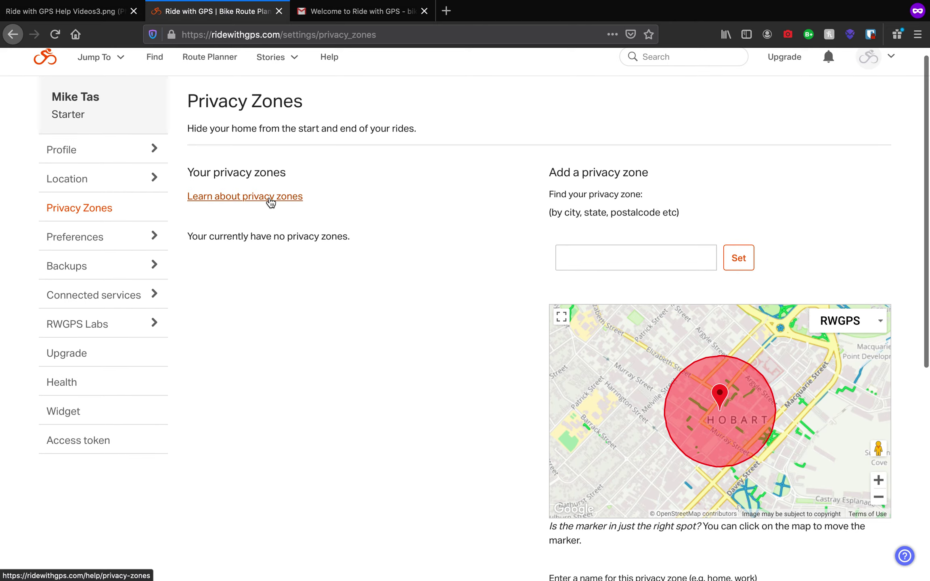
scroll(263, 210, "up", 1)
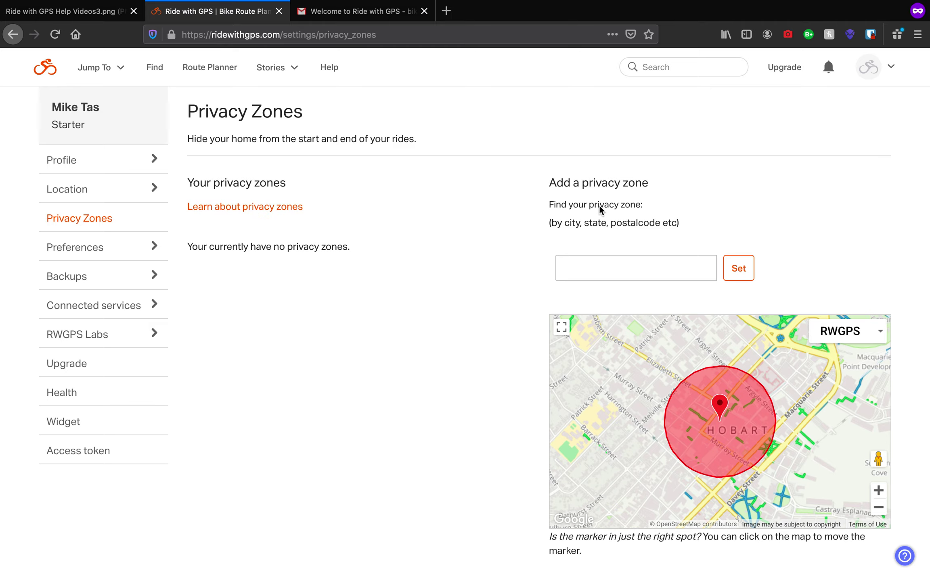
left_click(691, 274)
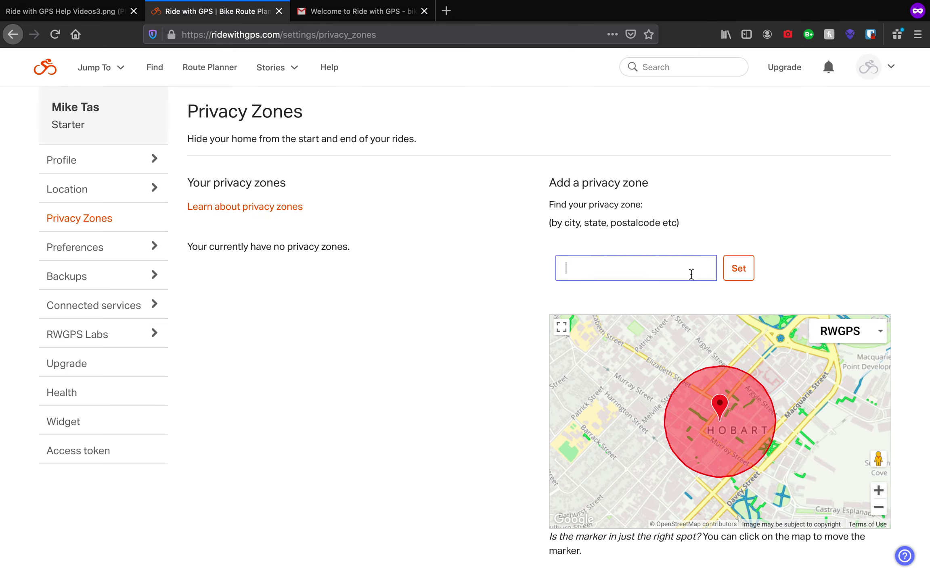
type("Hobart")
left_click(726, 269)
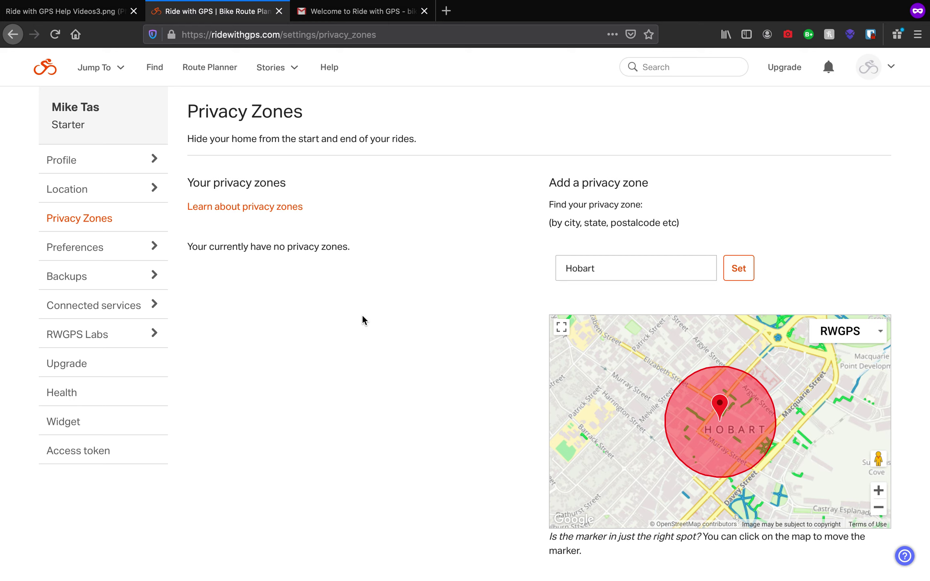
Name the zone 'Demo', keep the Medium radius, and create it
scroll(384, 312, "down", 5)
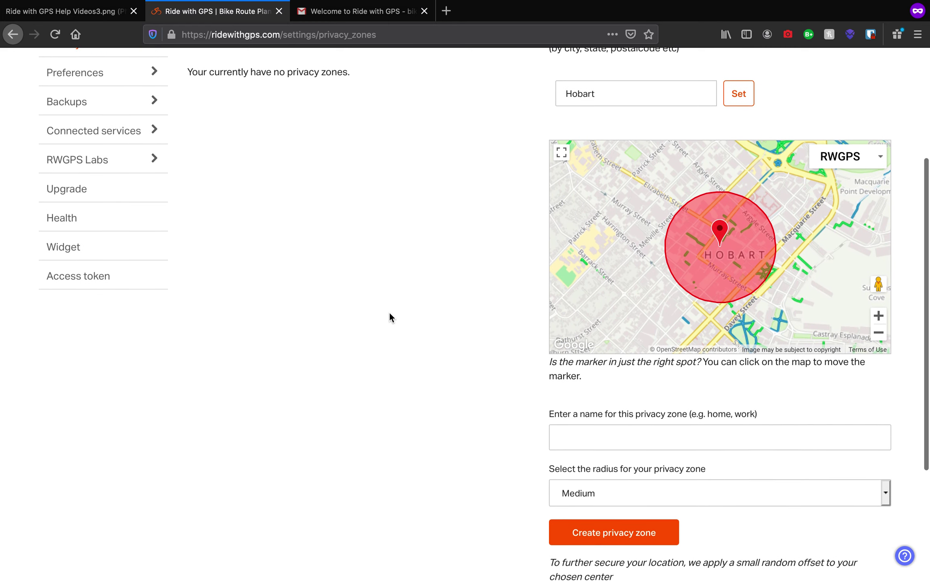
scroll(389, 317, "down", 1)
left_click(614, 406)
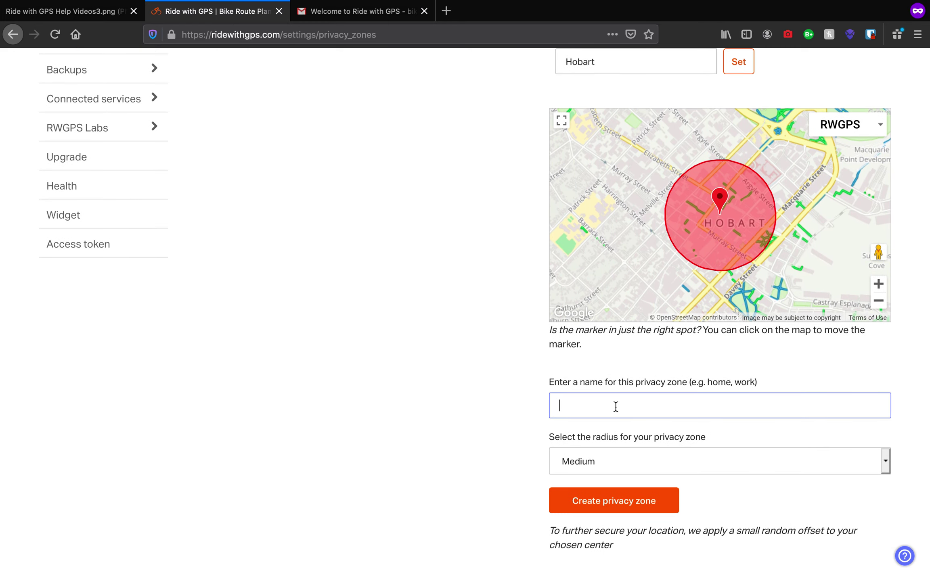
type("Demo")
left_click(664, 452)
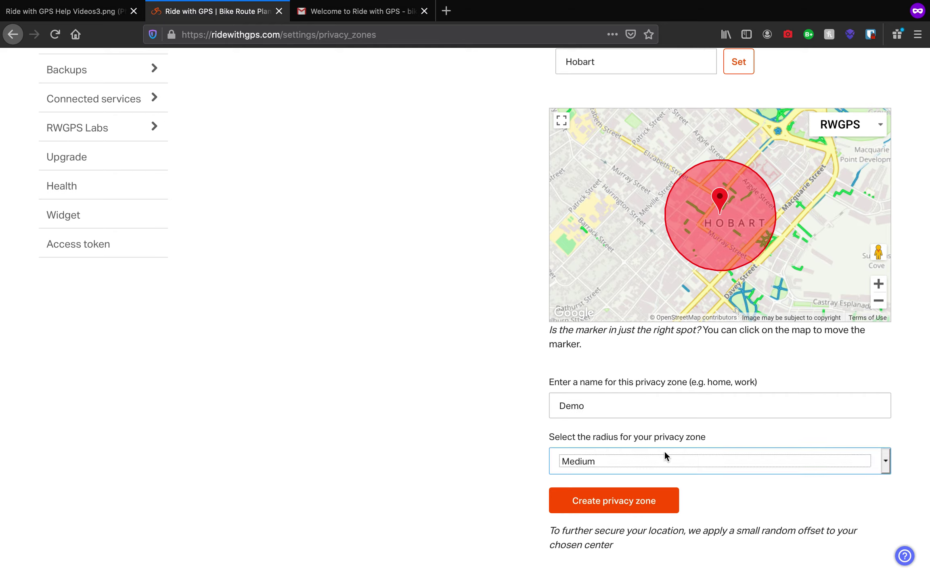
left_click(664, 454)
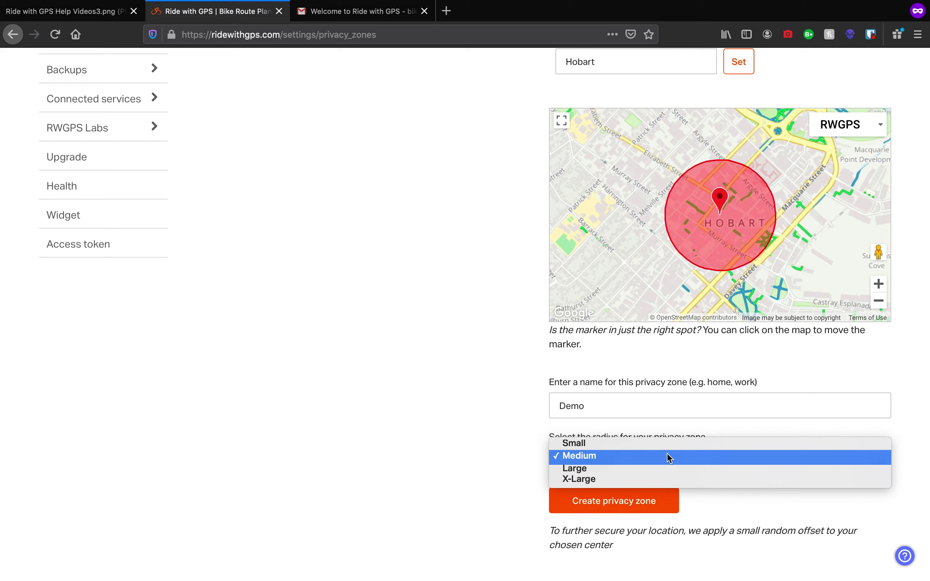
left_click(666, 453)
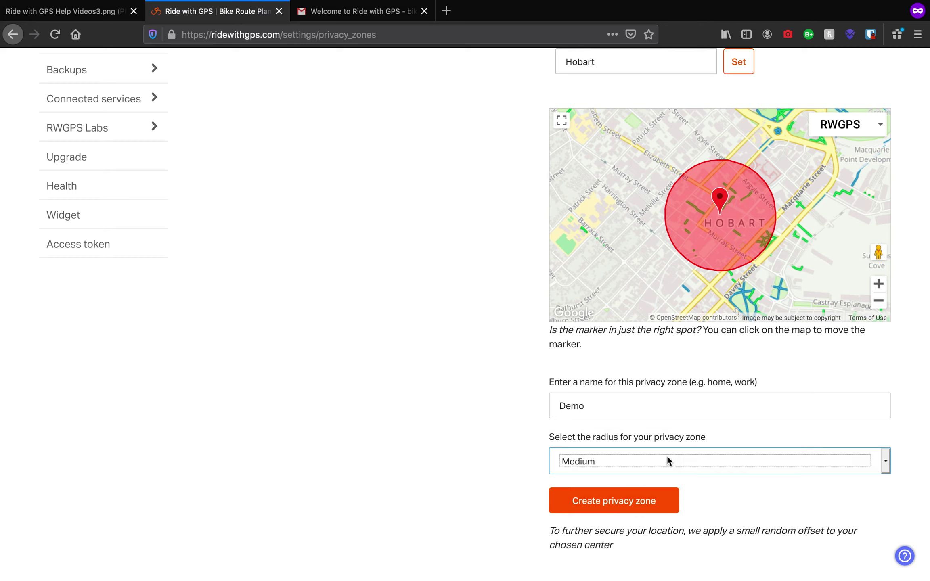
left_click(631, 506)
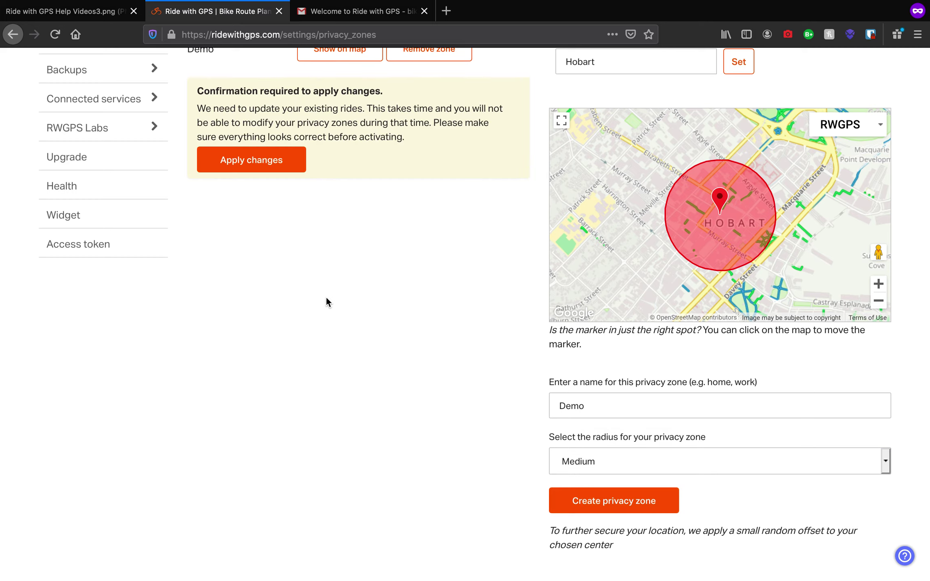
Apply the privacy zones to all existing rides
scroll(334, 322, "up", 3)
scroll(339, 332, "up", 2)
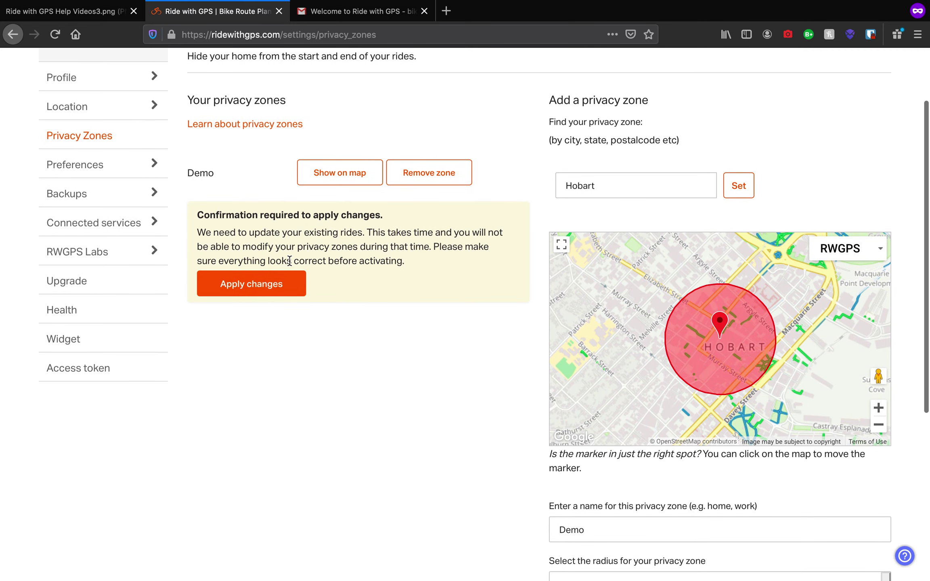
scroll(294, 300, "up", 1)
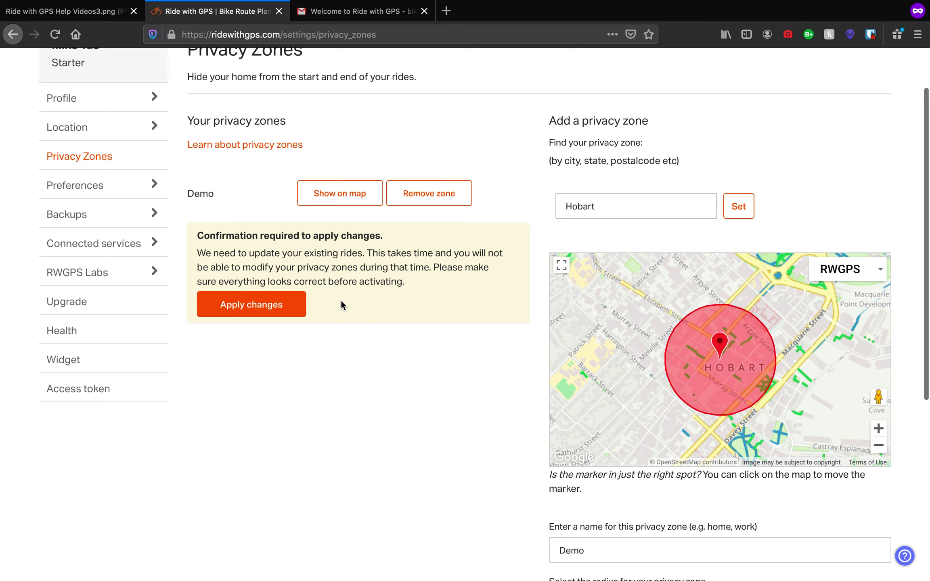
left_click(277, 304)
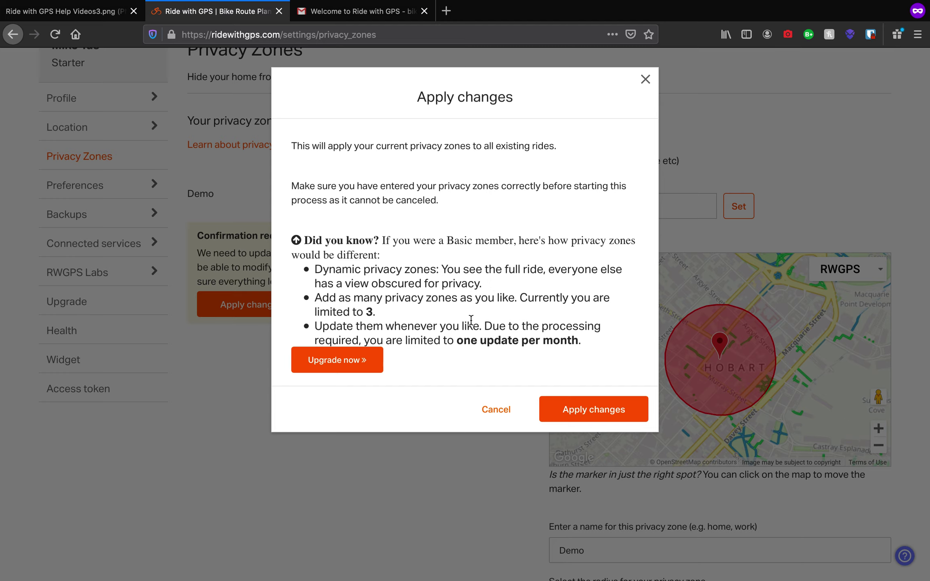
left_click(593, 409)
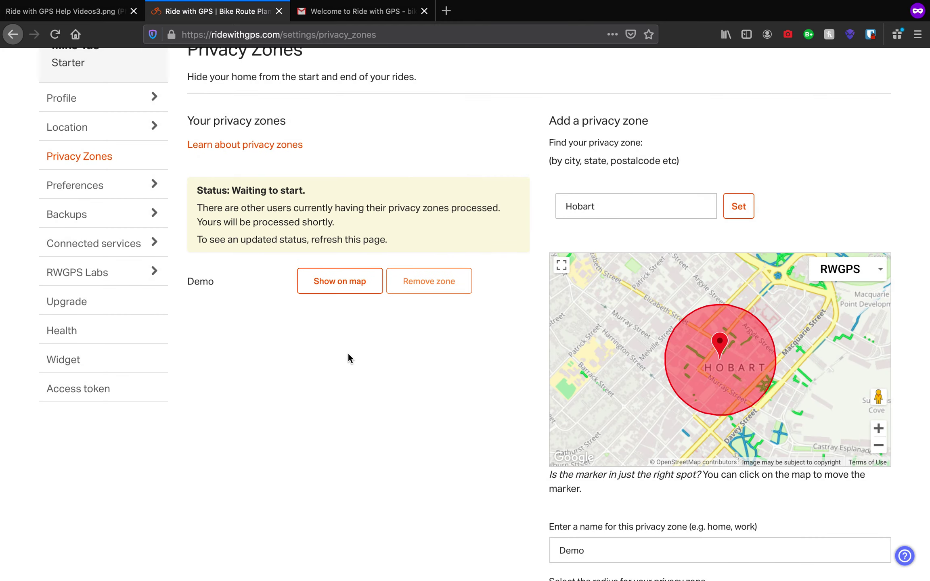
Show the Demo privacy zone on the map, then go to Preferences
scroll(347, 353, "up", 1)
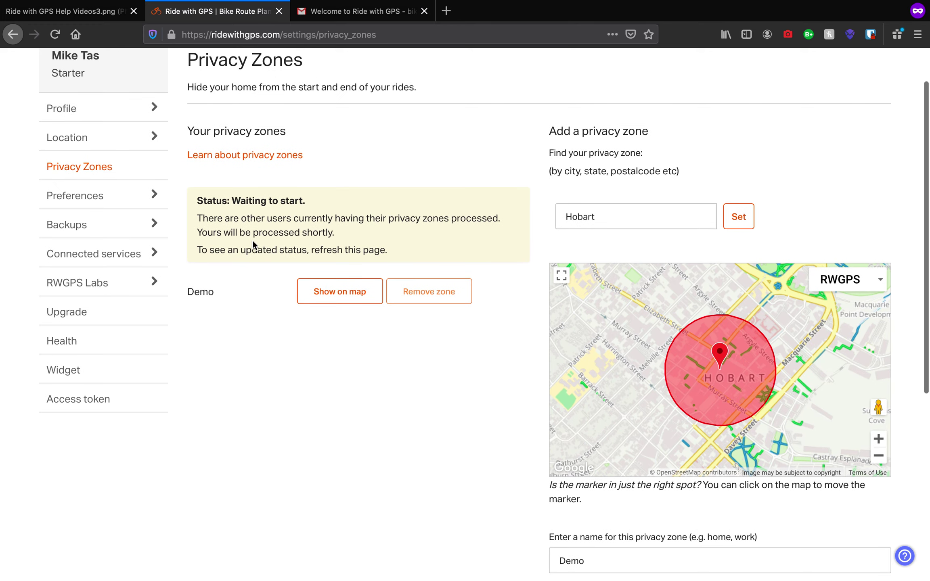
left_click(333, 291)
scroll(422, 354, "down", 1)
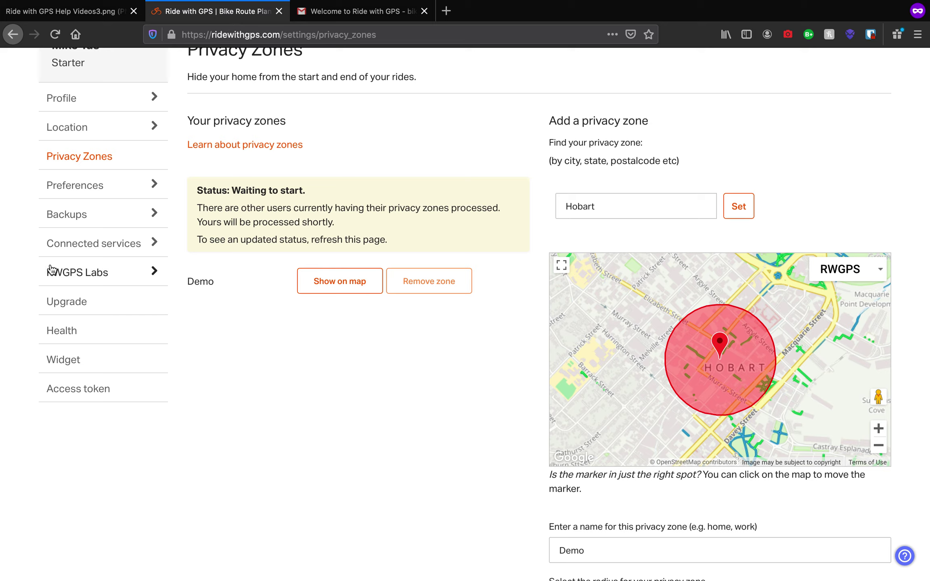
left_click(112, 194)
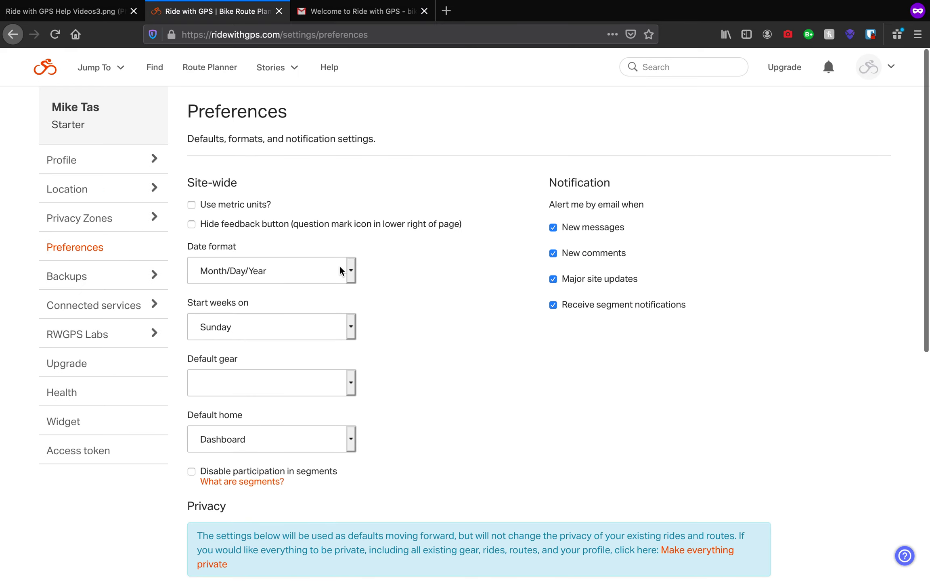
Set dates to Day/Month/Year, switch to metric units, and turn off all email notifications
left_click(325, 276)
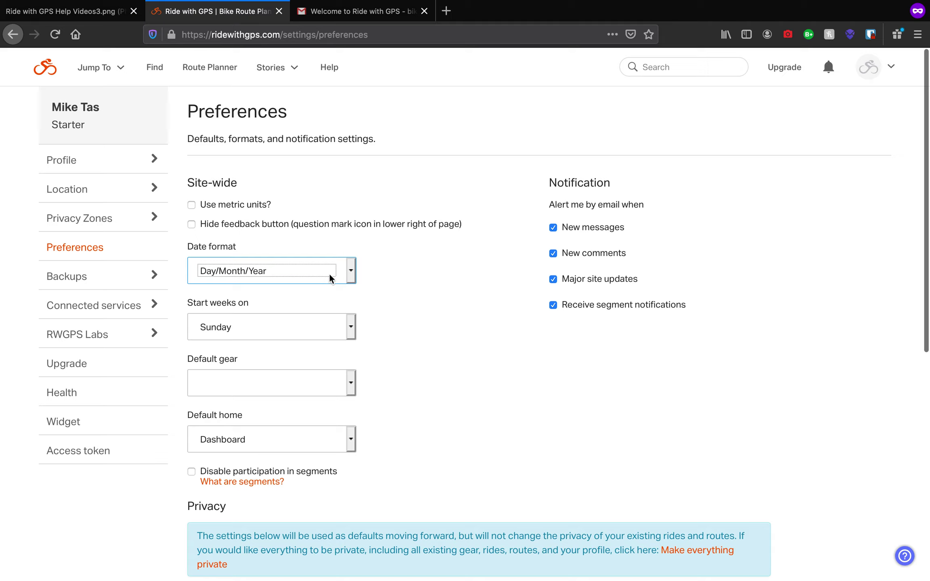
left_click(380, 285)
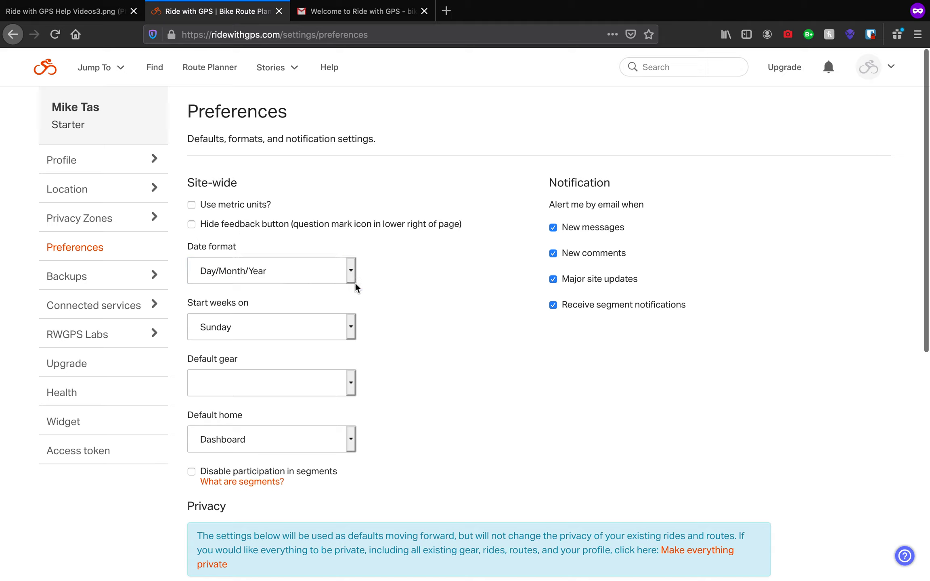
left_click(332, 274)
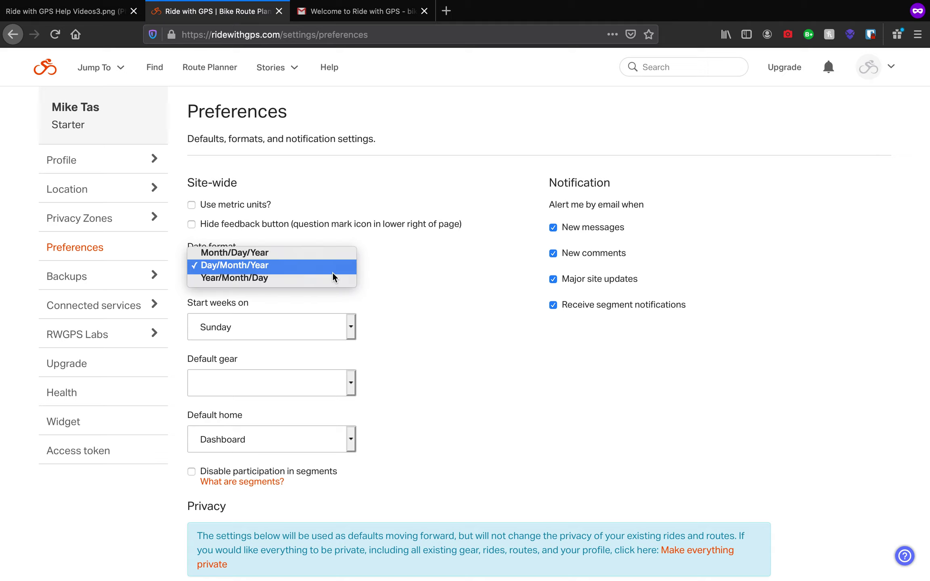
left_click(333, 273)
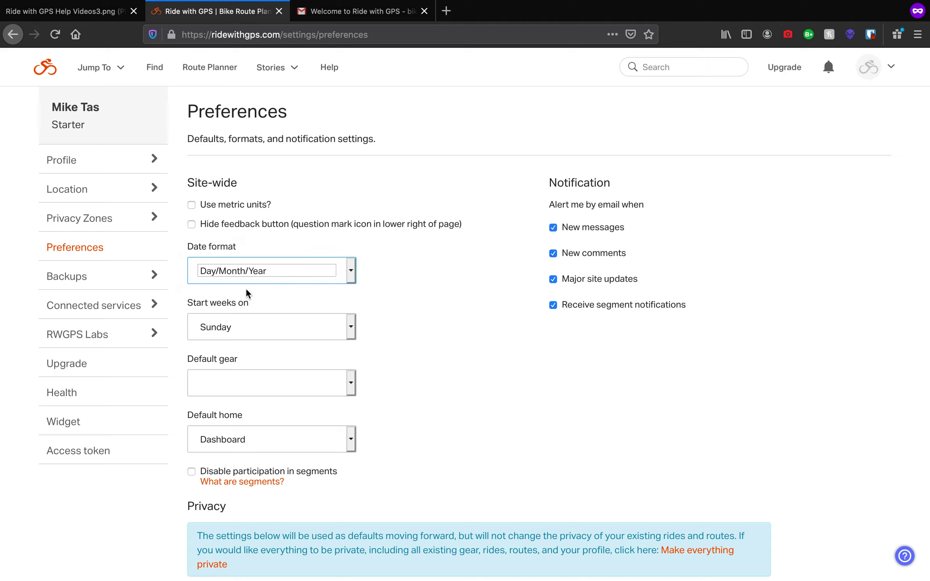
left_click(231, 211)
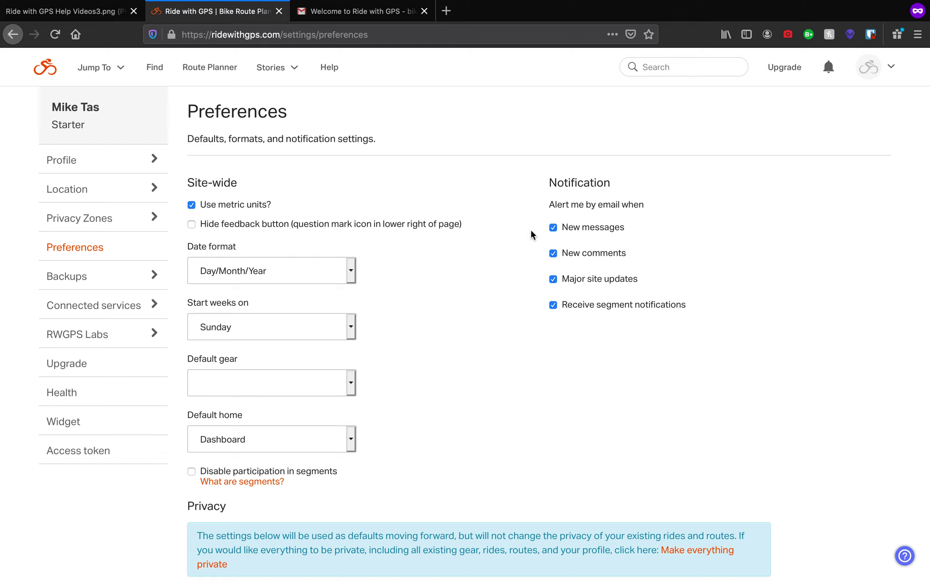
left_click(555, 229)
left_click(565, 255)
left_click(573, 279)
left_click(582, 306)
Start weeks on Monday and keep Dashboard as the default home page
scroll(429, 325, "down", 1)
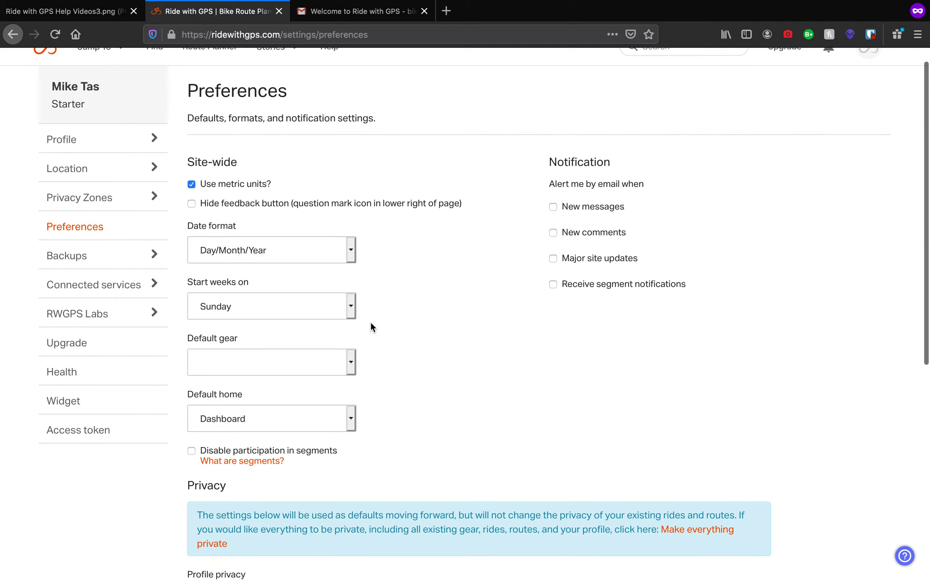
left_click(349, 311)
left_click(344, 314)
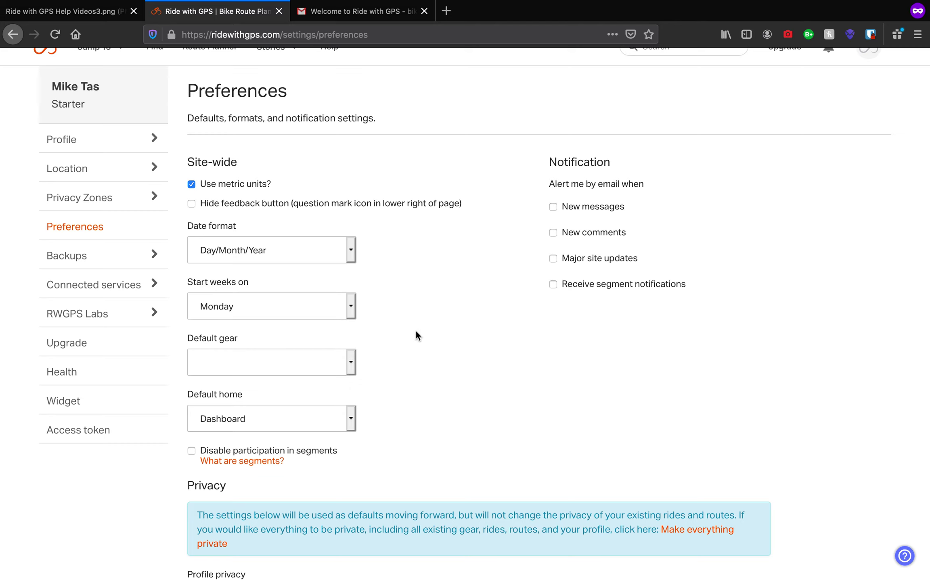
scroll(339, 314, "down", 1)
left_click(350, 350)
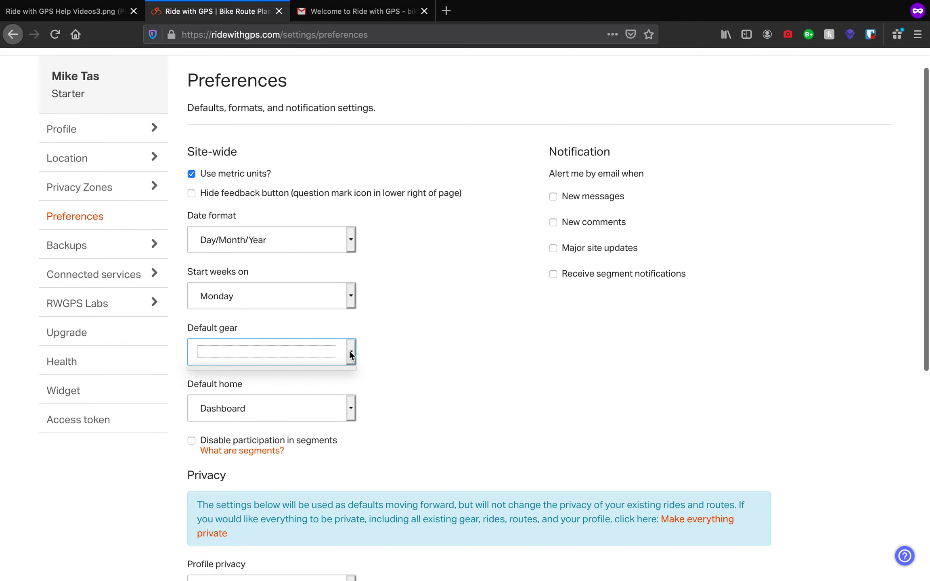
left_click(349, 351)
scroll(376, 345, "down", 2)
left_click(342, 357)
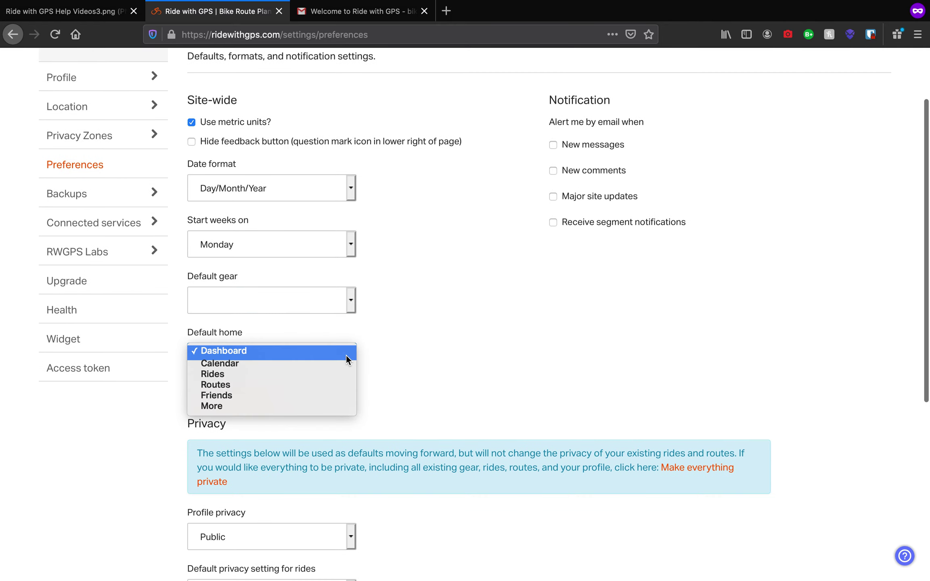
left_click(346, 355)
left_click(315, 357)
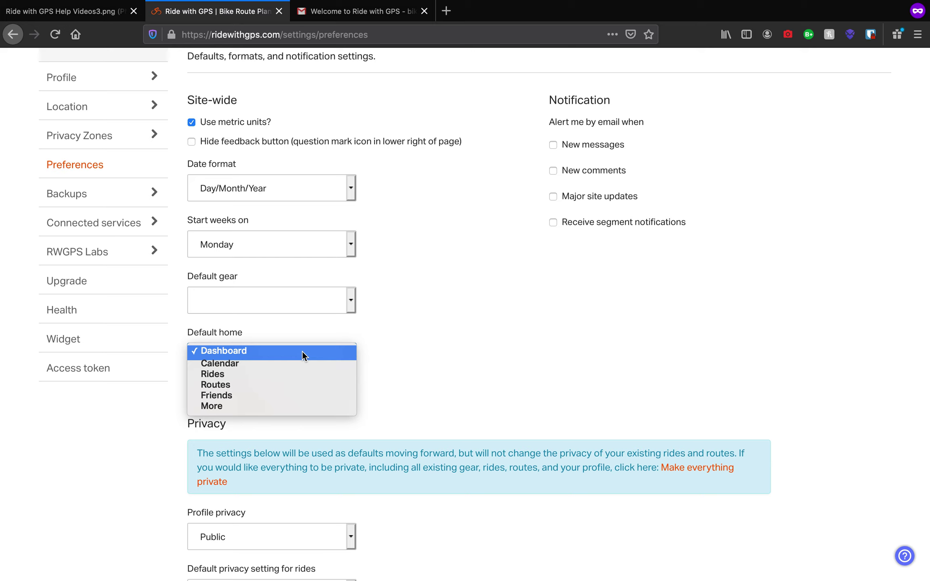
left_click(302, 352)
Keep profile and new-ride privacy Public, and save the preferences
scroll(411, 361, "down", 1)
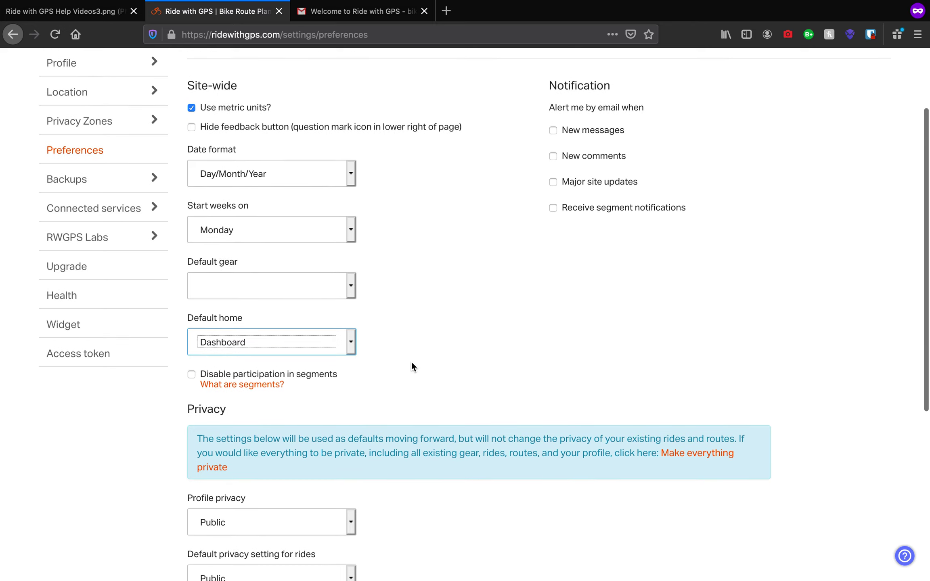
scroll(412, 366, "down", 5)
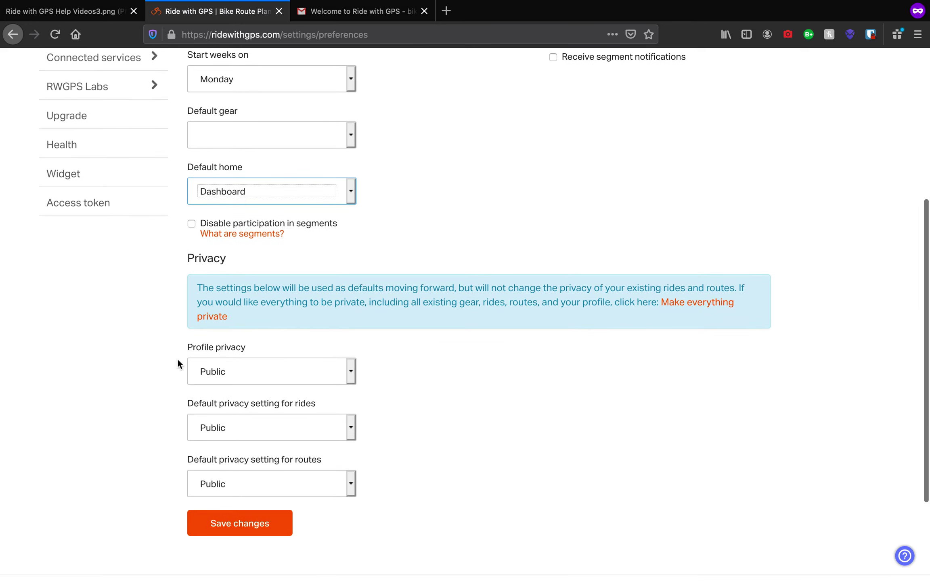
left_click(349, 374)
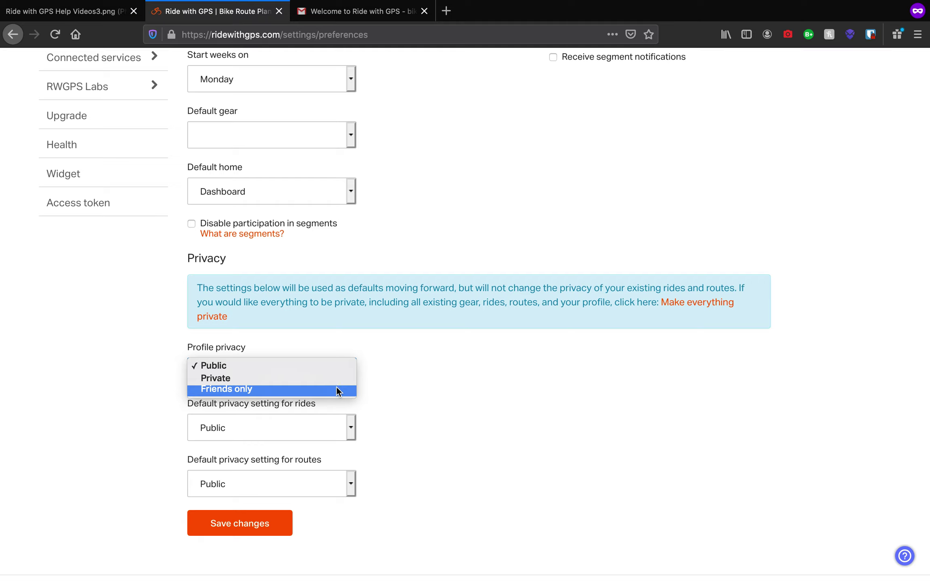
left_click(439, 392)
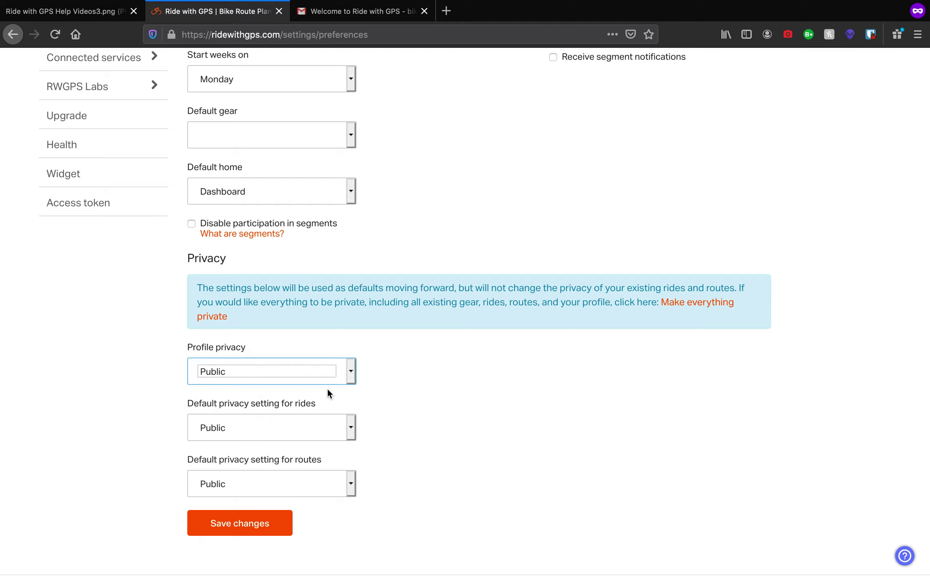
left_click(324, 418)
left_click(324, 420)
scroll(374, 446, "down", 1)
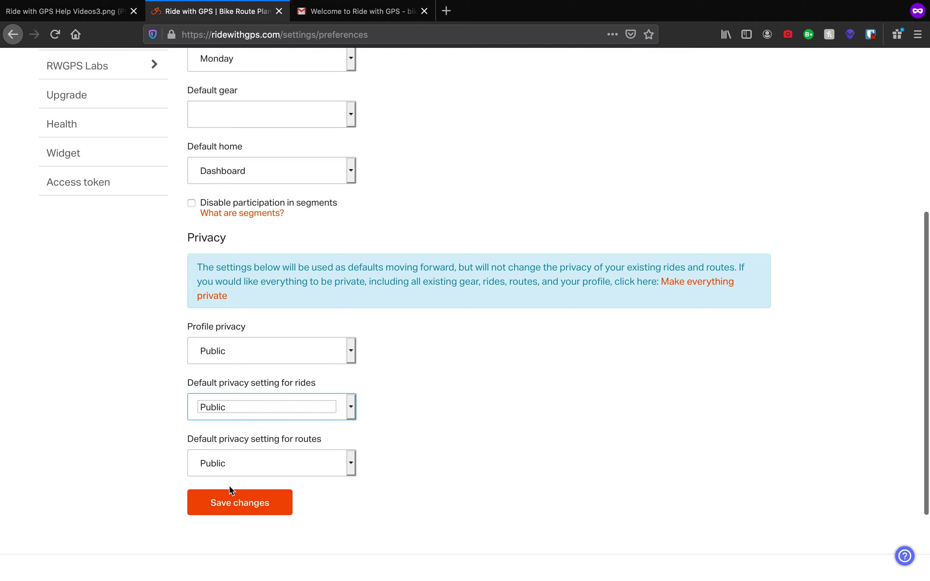
scroll(444, 400, "up", 10)
scroll(424, 412, "down", 8)
left_click(267, 532)
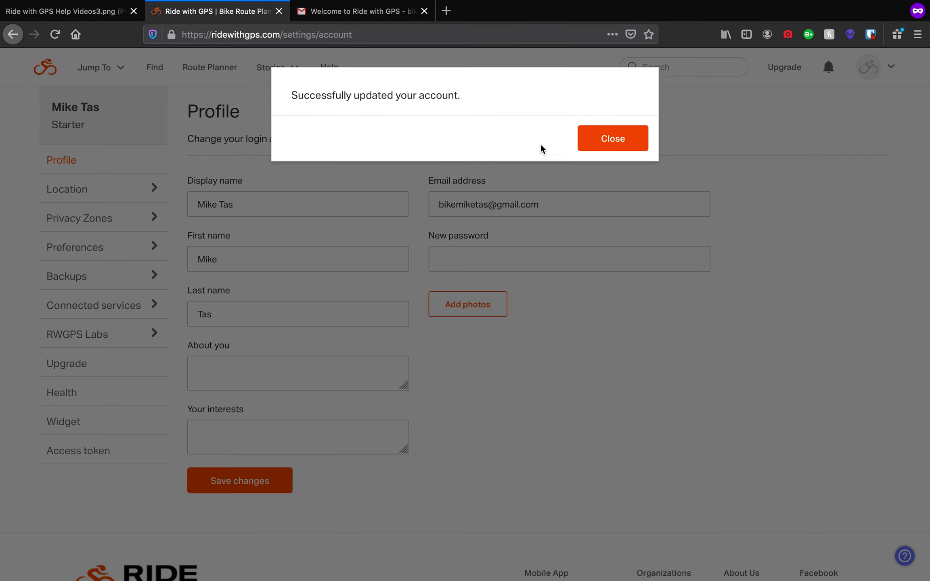
Dismiss the success dialog and go to the Backups settings page
left_click(612, 139)
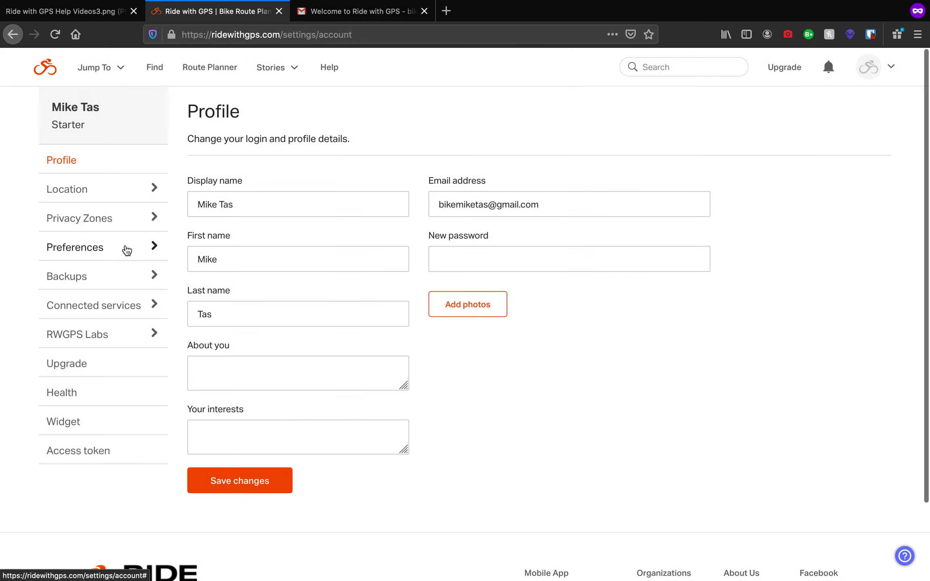
left_click(120, 272)
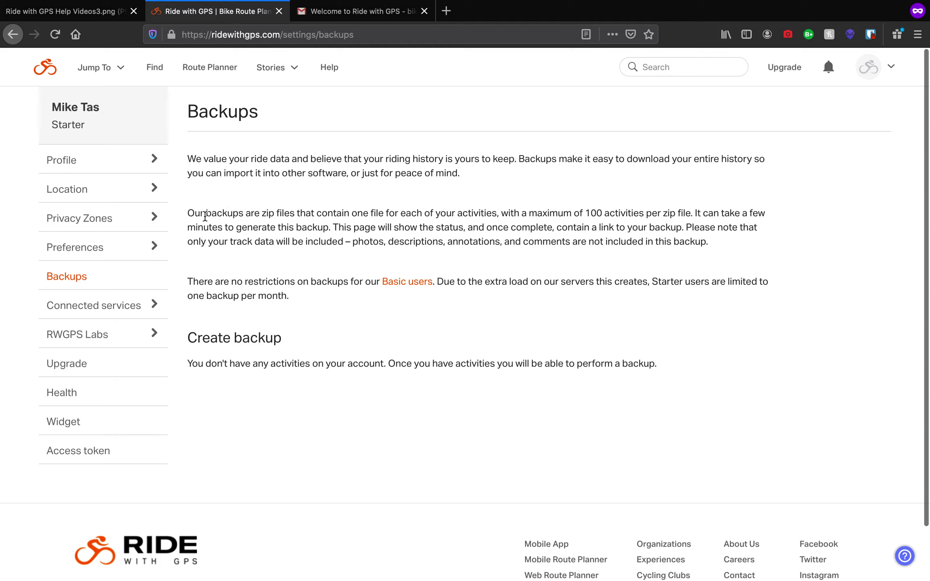
Read through the backup zip and limit explanations, then go to Connected services
left_click_drag(205, 212, 389, 227)
left_click(323, 226)
left_click(389, 226)
left_click_drag(257, 275, 278, 285)
left_click(305, 294)
left_click(326, 296)
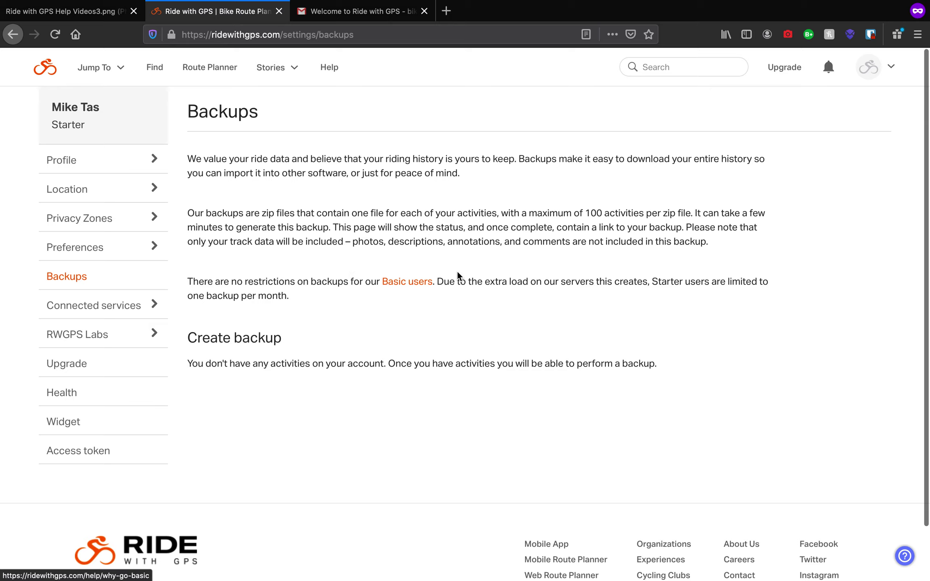
left_click(62, 317)
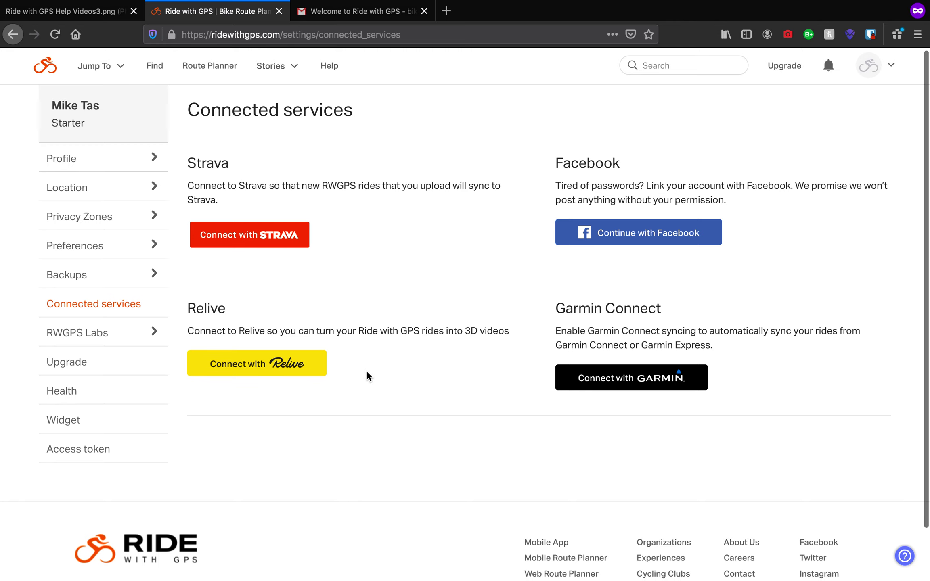
Open RWGPS Labs to see the Updated Route Planner and New Ride Page betas
scroll(365, 372, "down", 1)
scroll(359, 370, "up", 1)
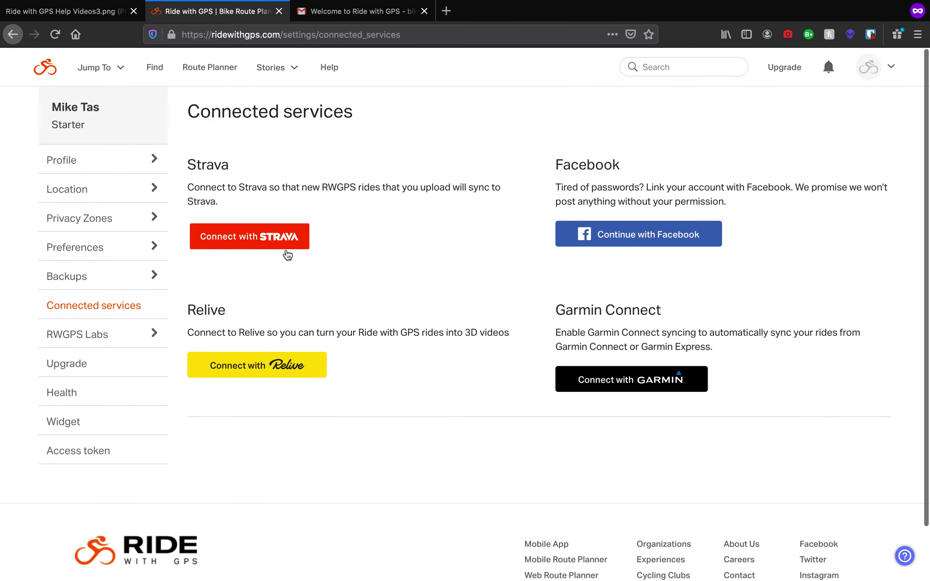
left_click(106, 342)
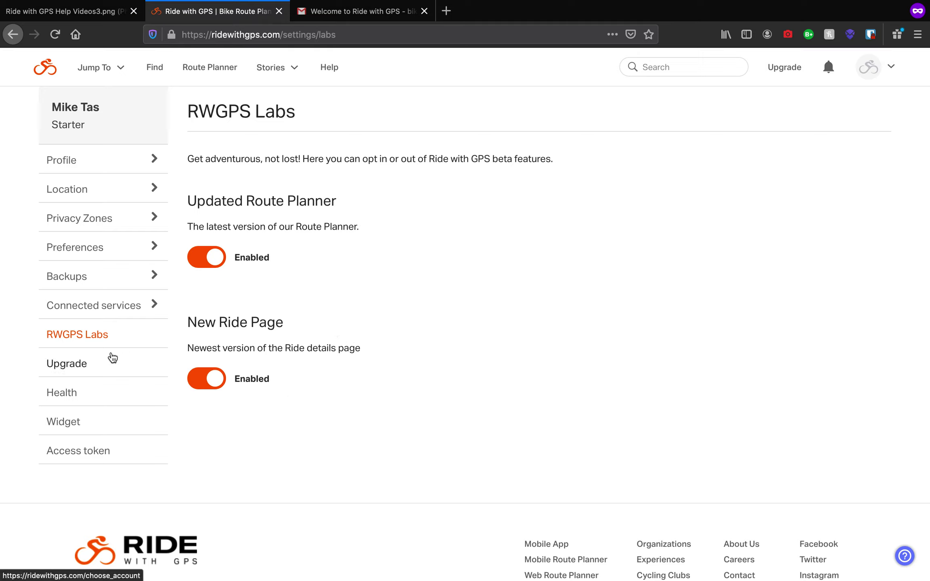
Look at the plans and pricing page, then open the health and fitness setup from RWGPS Labs
left_click(100, 364)
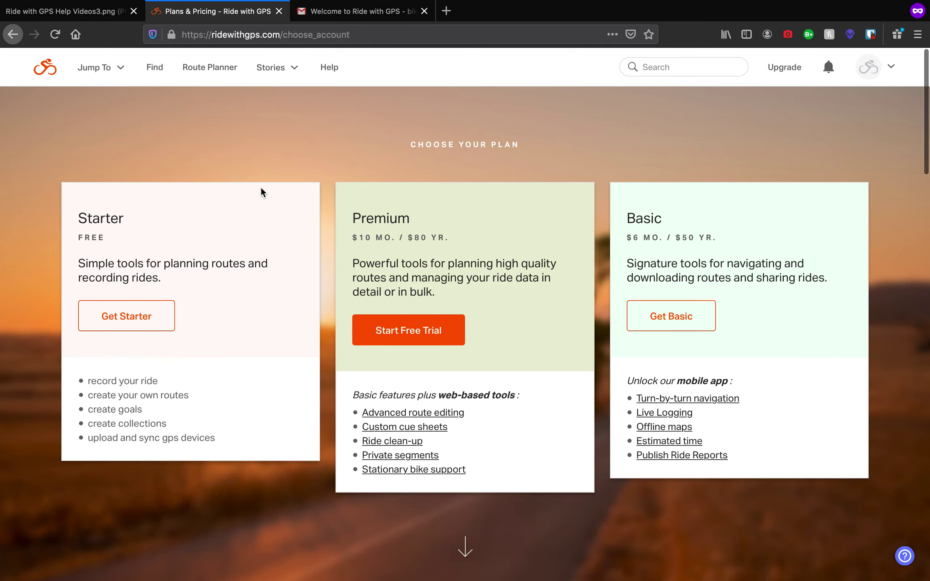
left_click(18, 37)
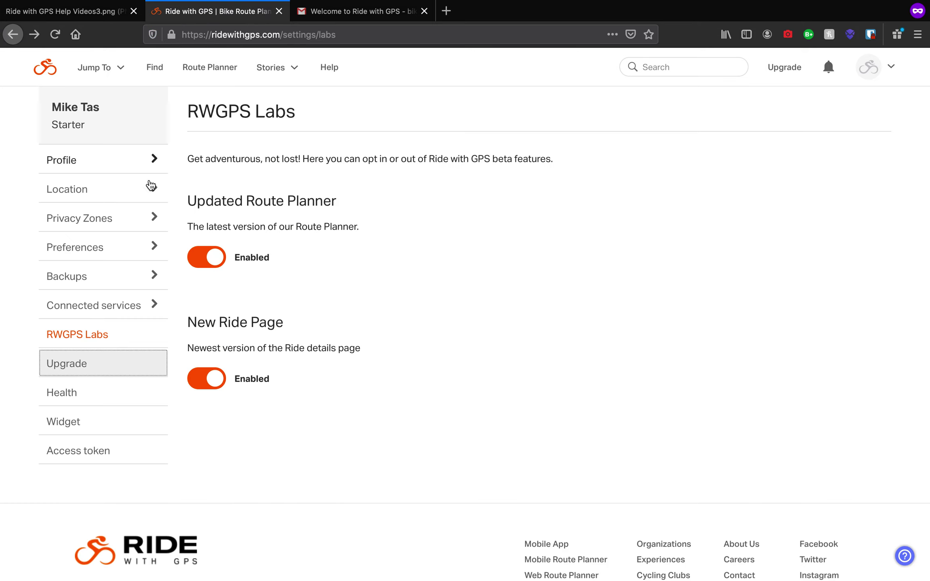
scroll(82, 383, "down", 1)
left_click(81, 380)
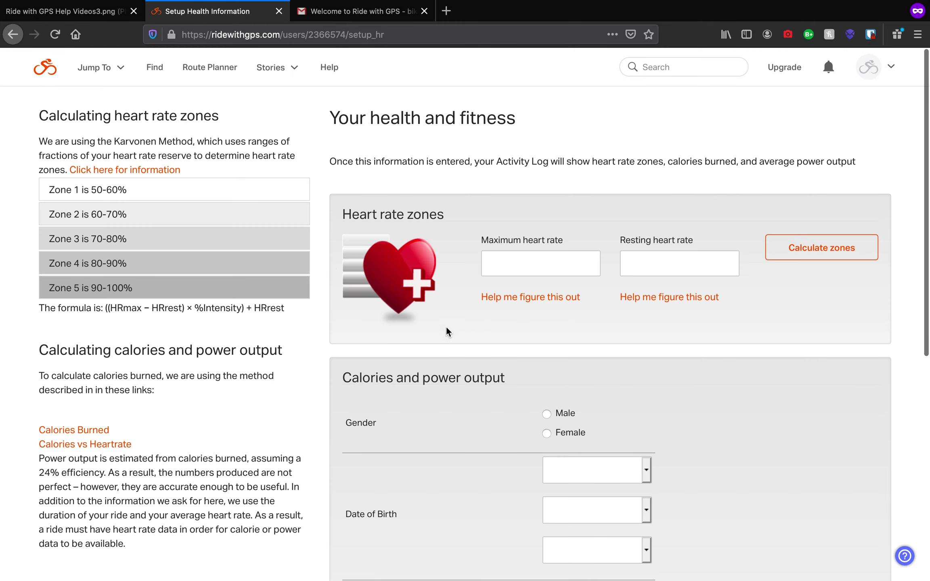
Look over the empty heart-rate and calories form and return to RWGPS Labs settings
scroll(407, 307, "down", 1)
scroll(325, 303, "down", 6)
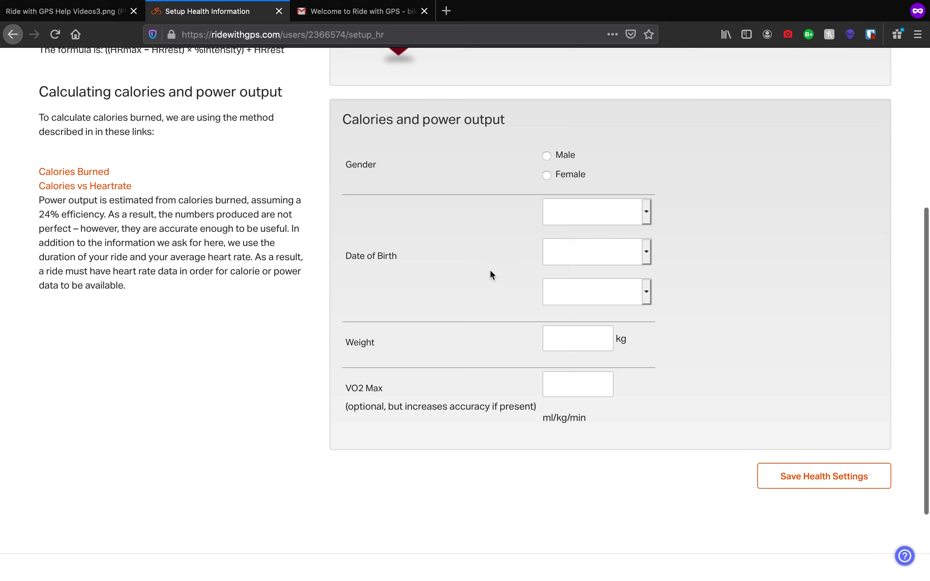
scroll(521, 353, "up", 1)
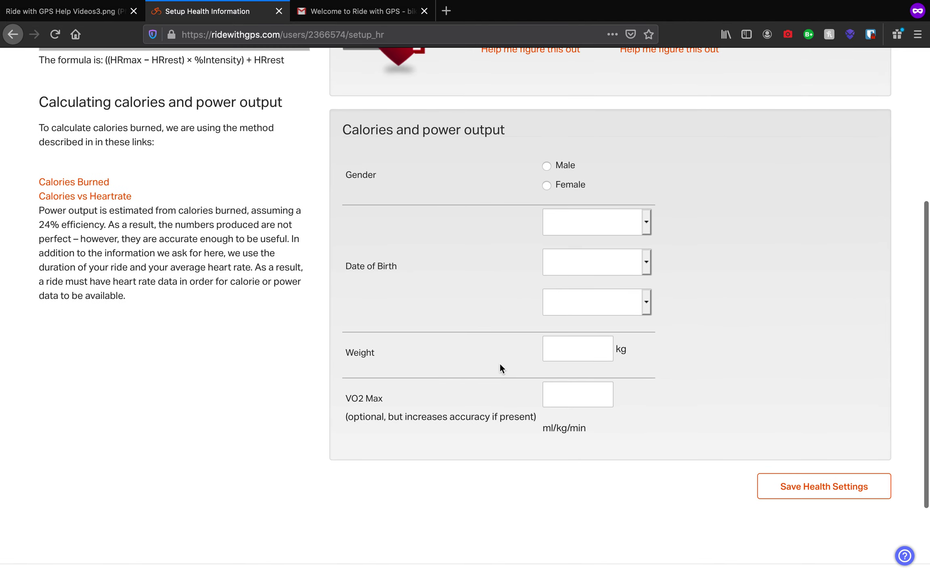
scroll(506, 386, "up", 4)
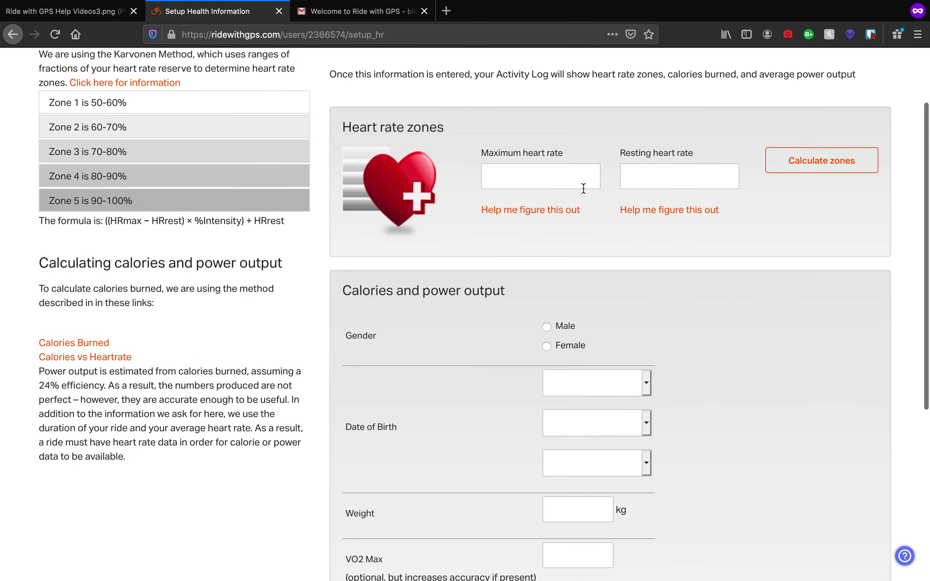
scroll(581, 186, "up", 1)
scroll(554, 220, "up", 2)
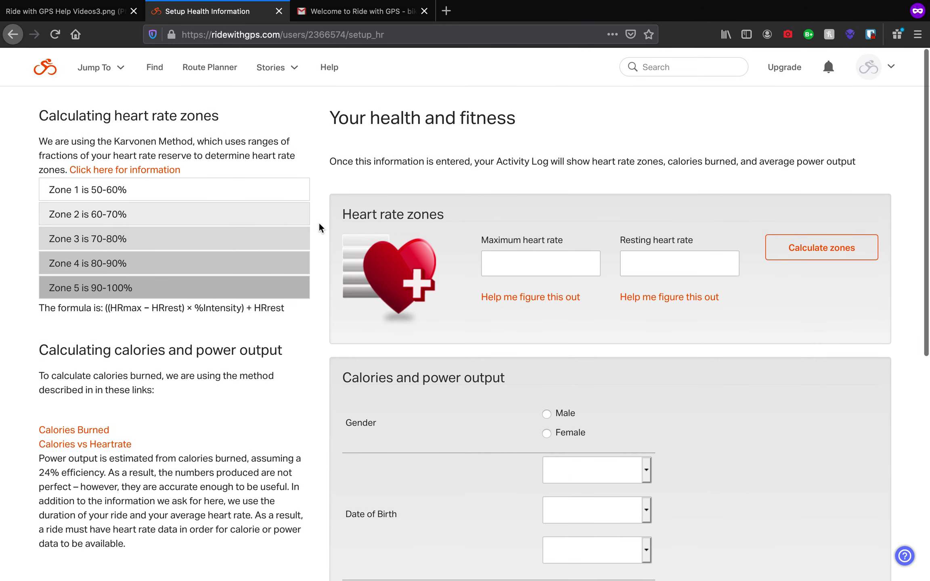
left_click(13, 36)
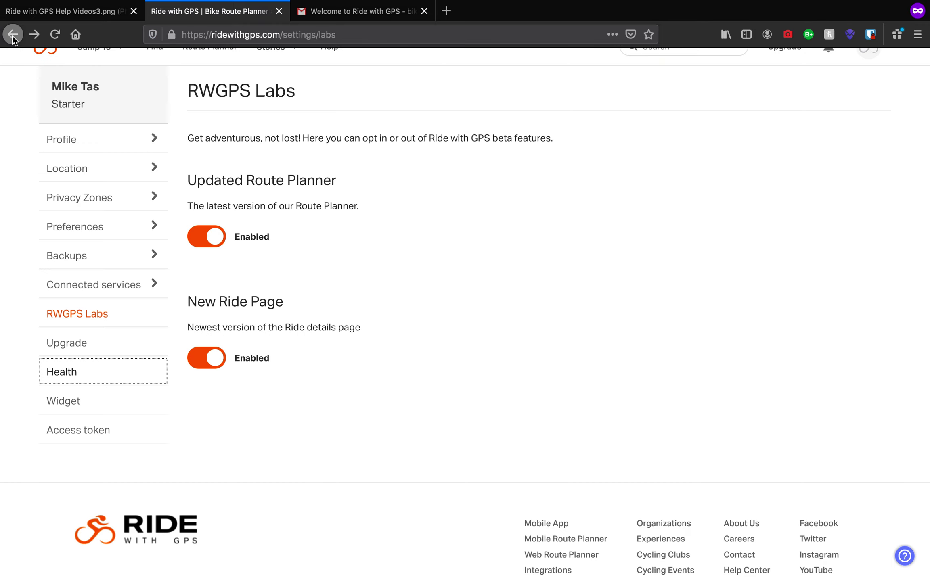
left_click(134, 407)
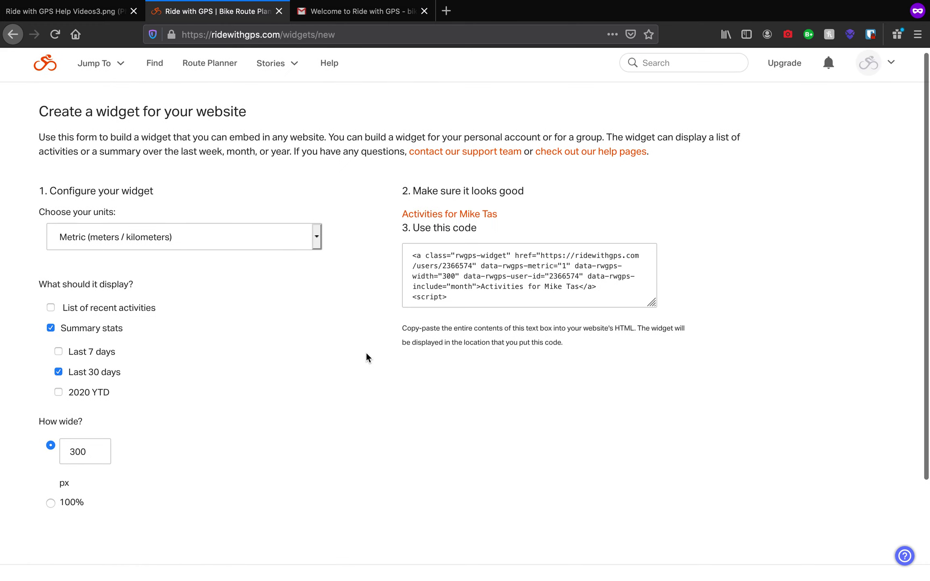
scroll(366, 353, "down", 1)
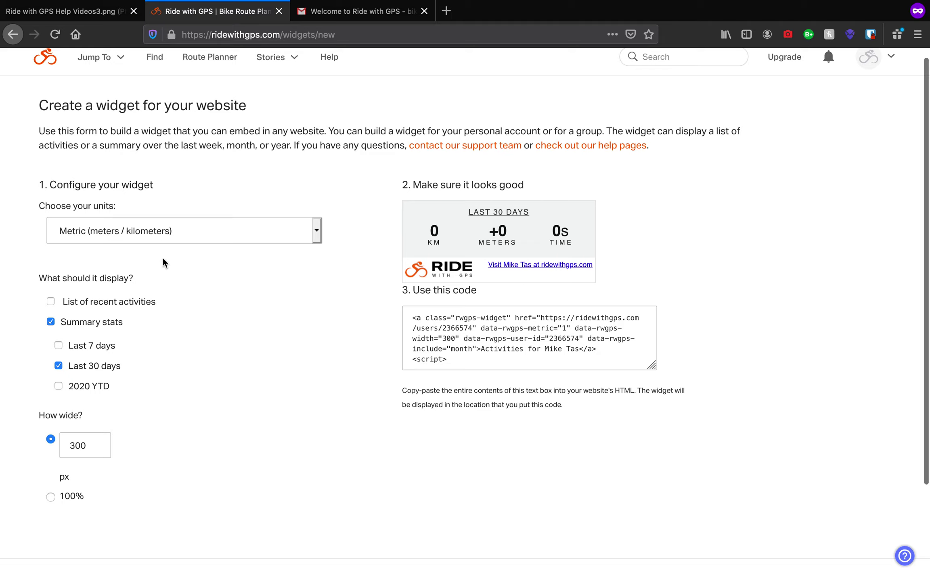
left_click(319, 238)
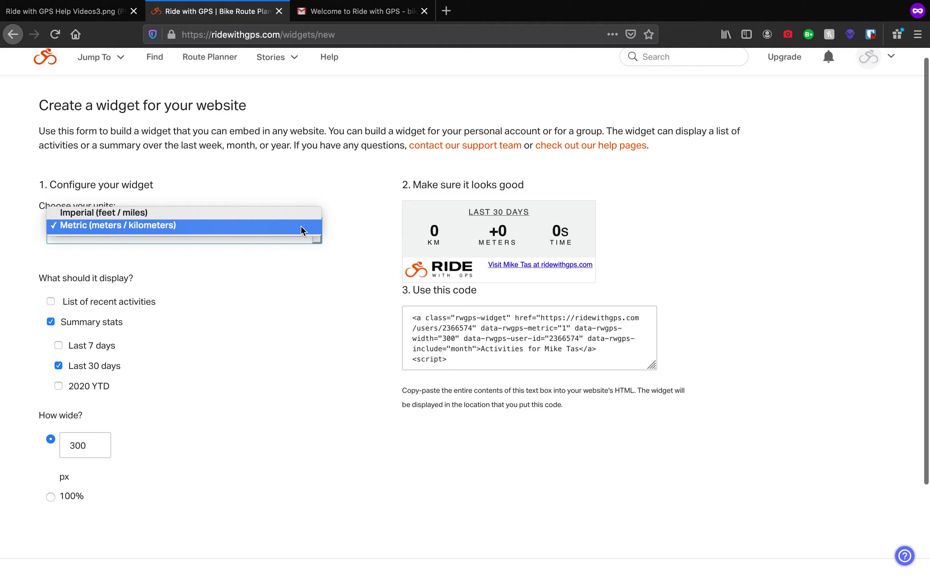
left_click(299, 239)
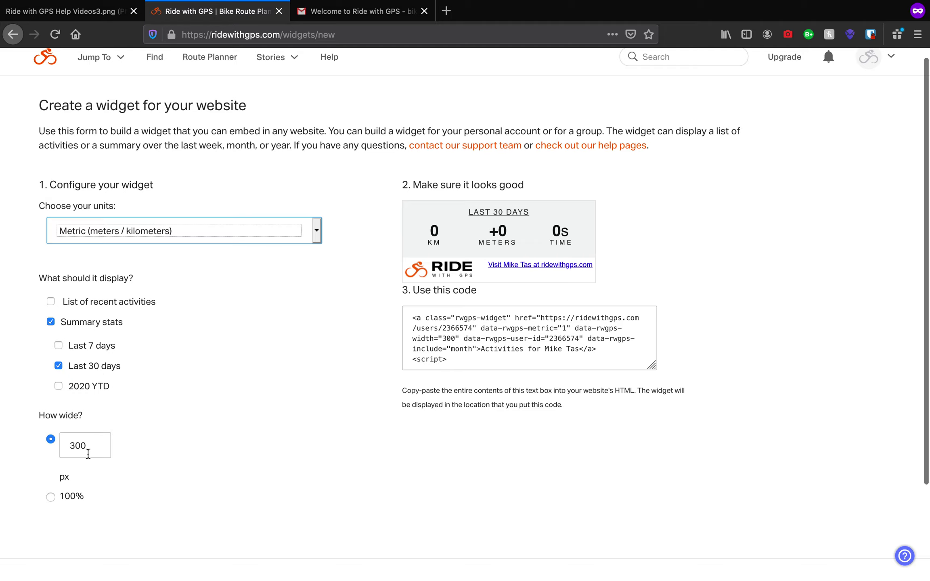
left_click(51, 497)
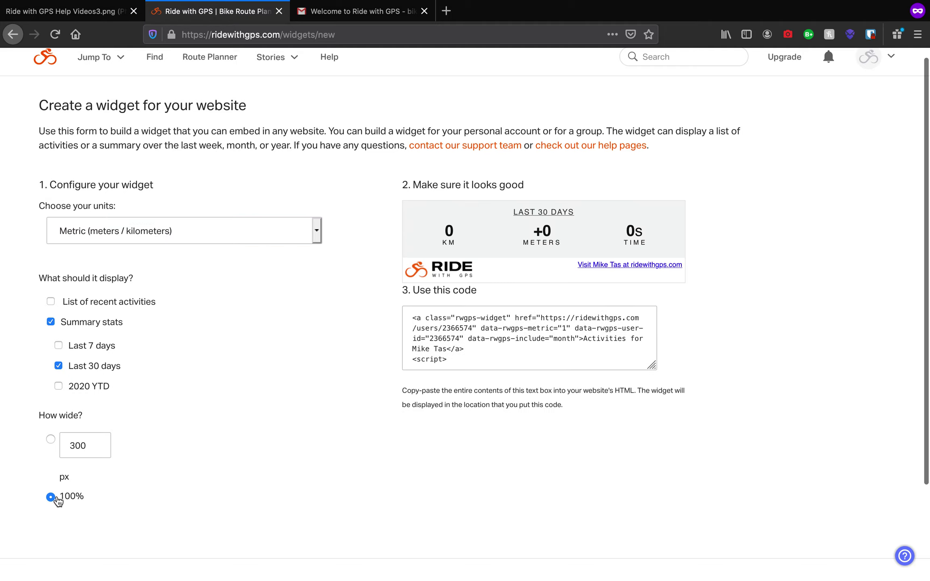
left_click(51, 440)
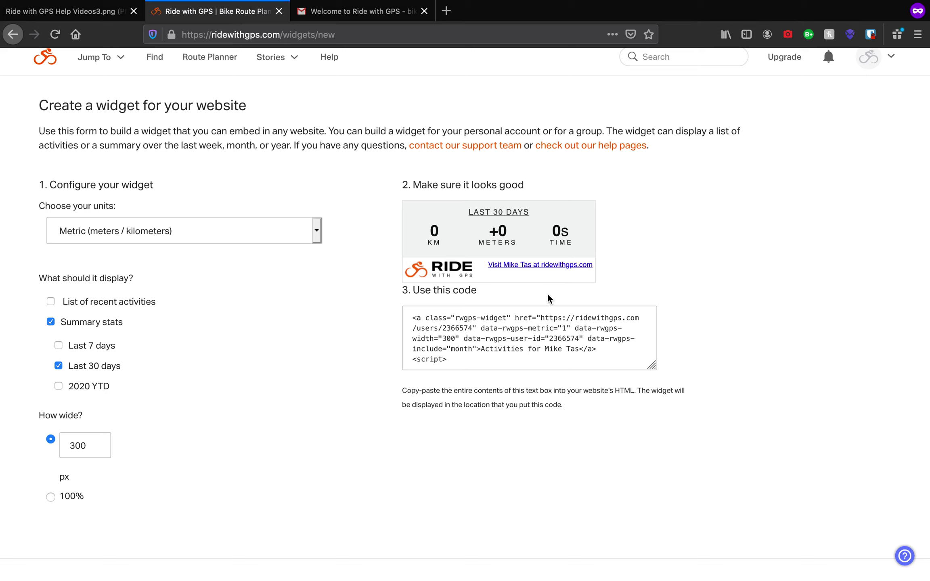
scroll(271, 345, "up", 1)
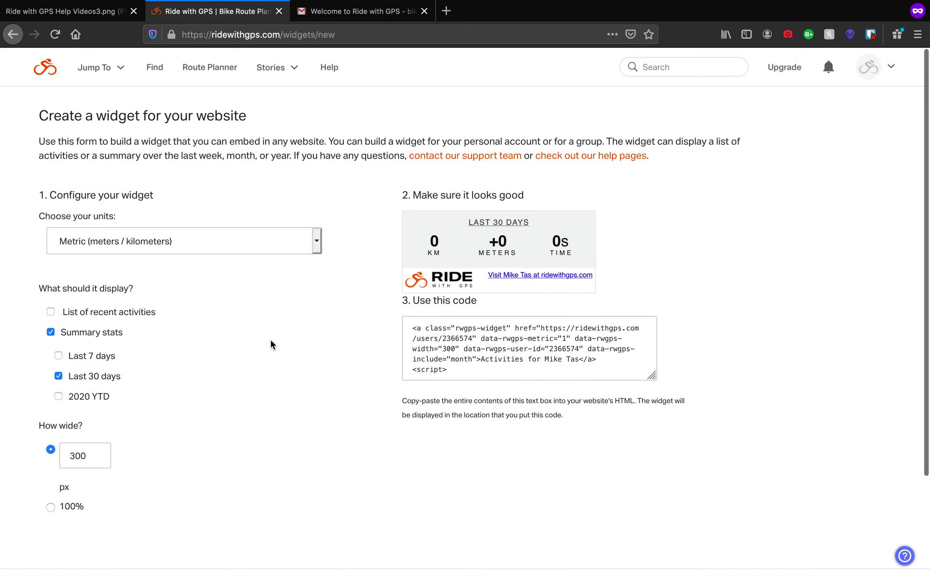
left_click(16, 40)
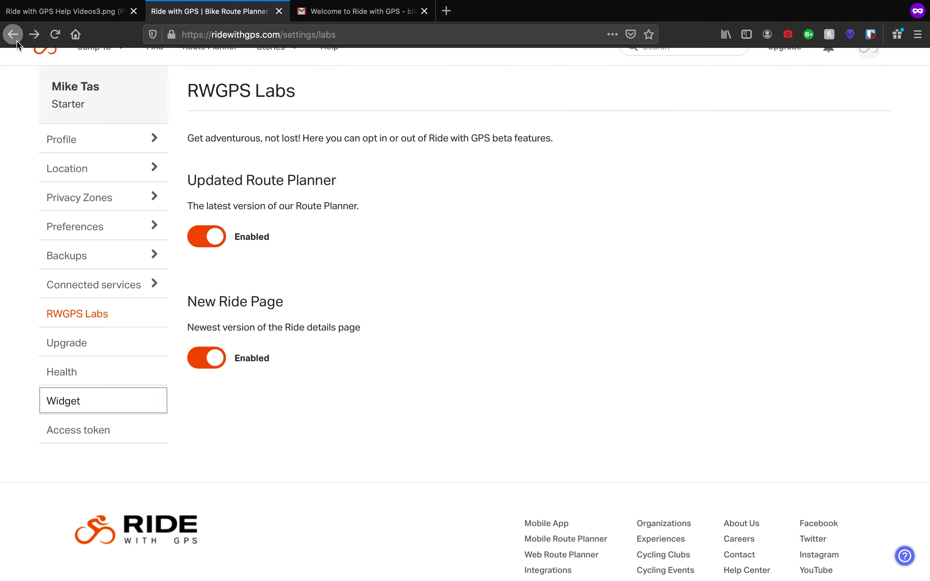
Check the Access token page, then return to the Ride with GPS welcome dashboard
left_click(136, 431)
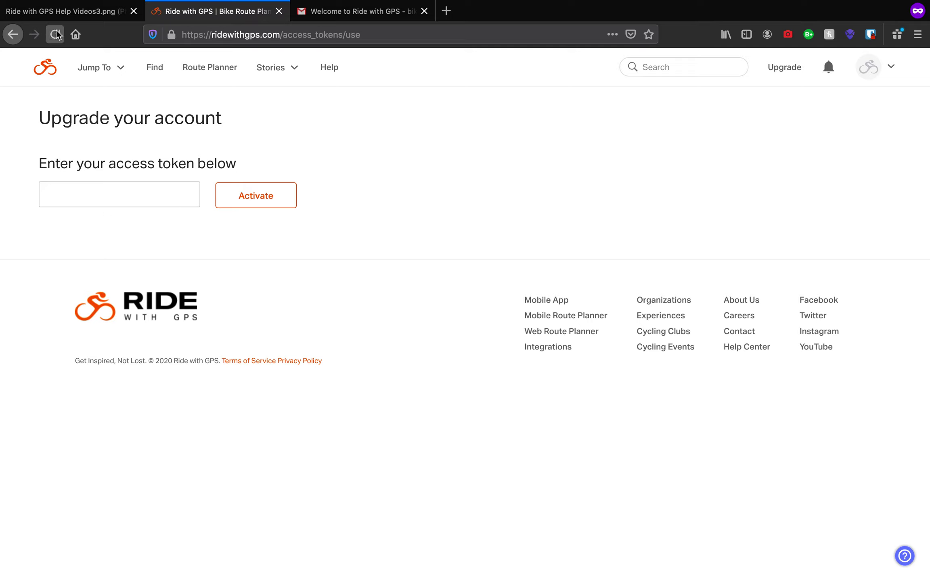
left_click(13, 35)
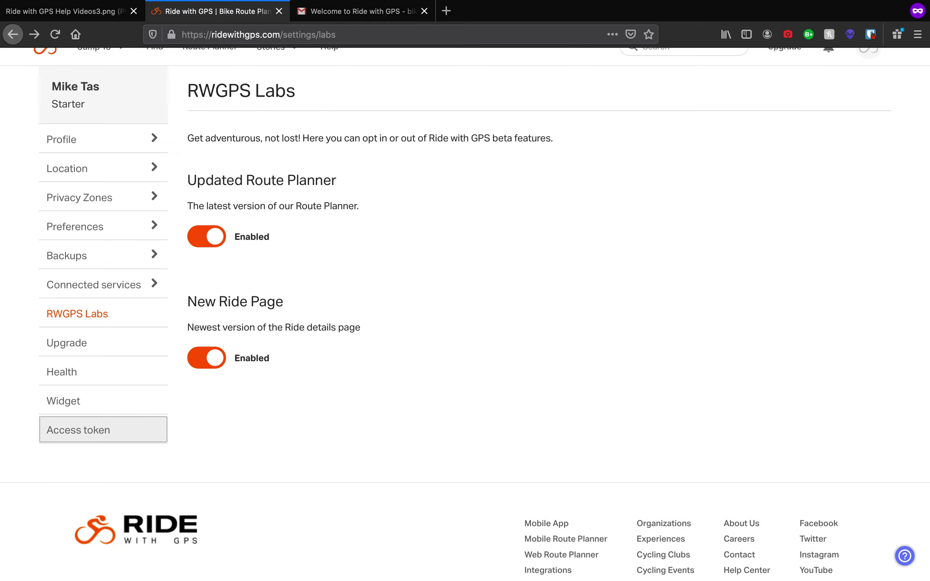
scroll(601, 178, "up", 1)
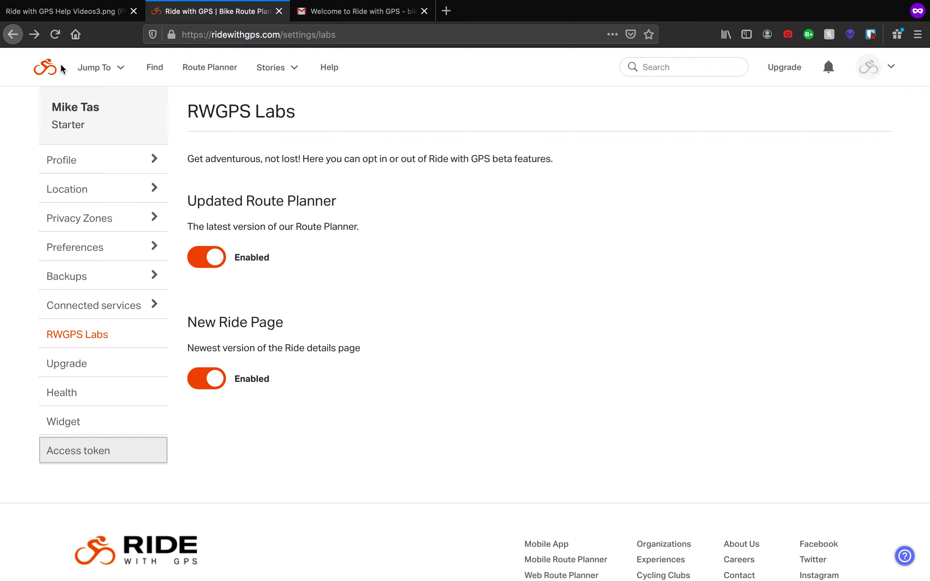
left_click(47, 70)
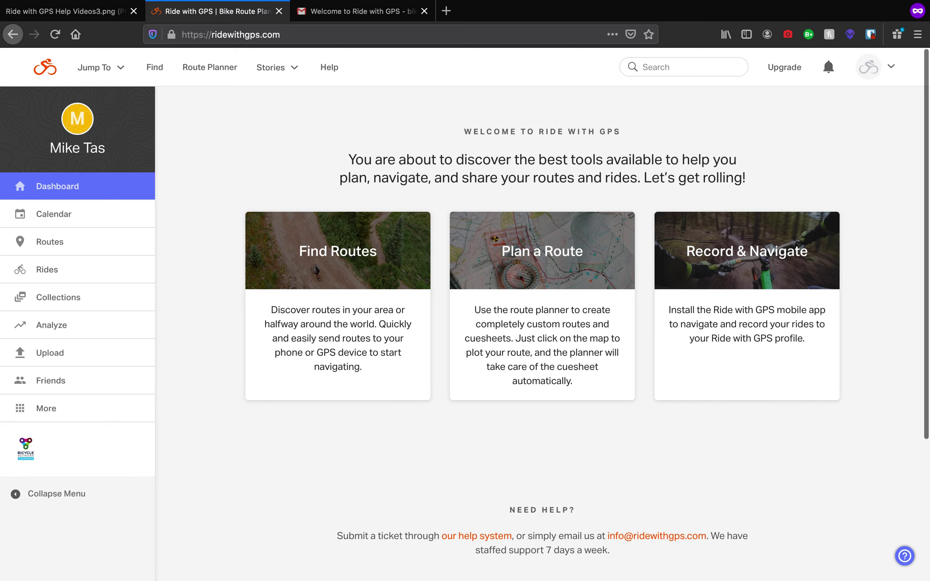
Open the More page from the dashboard's left sidebar
scroll(208, 265, "down", 1)
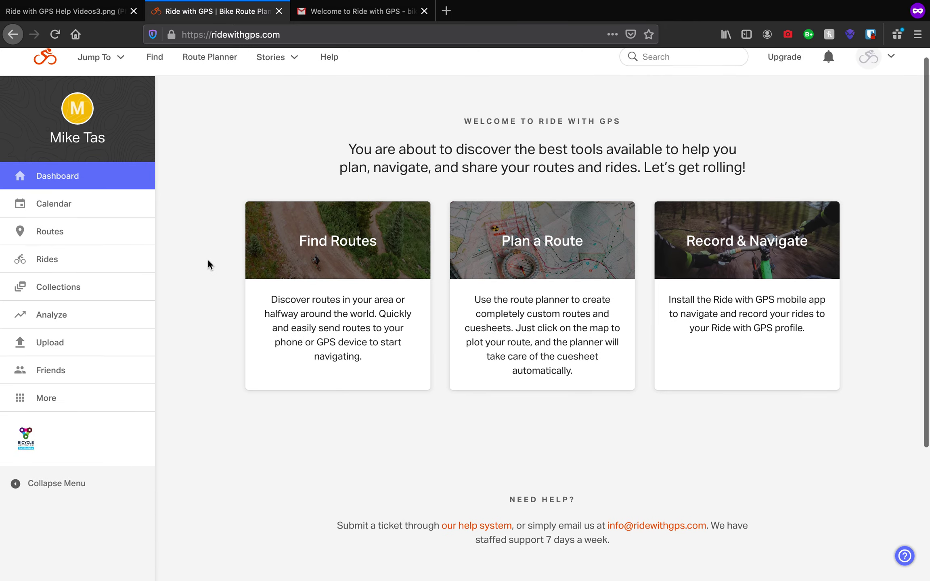
left_click(74, 403)
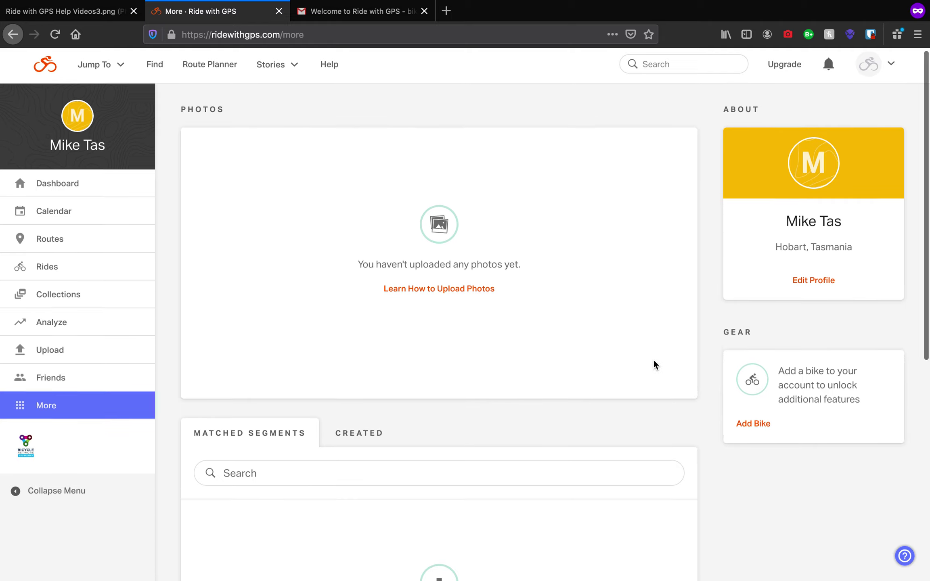
Add a new bike named 'Burly Beast'
scroll(654, 361, "down", 2)
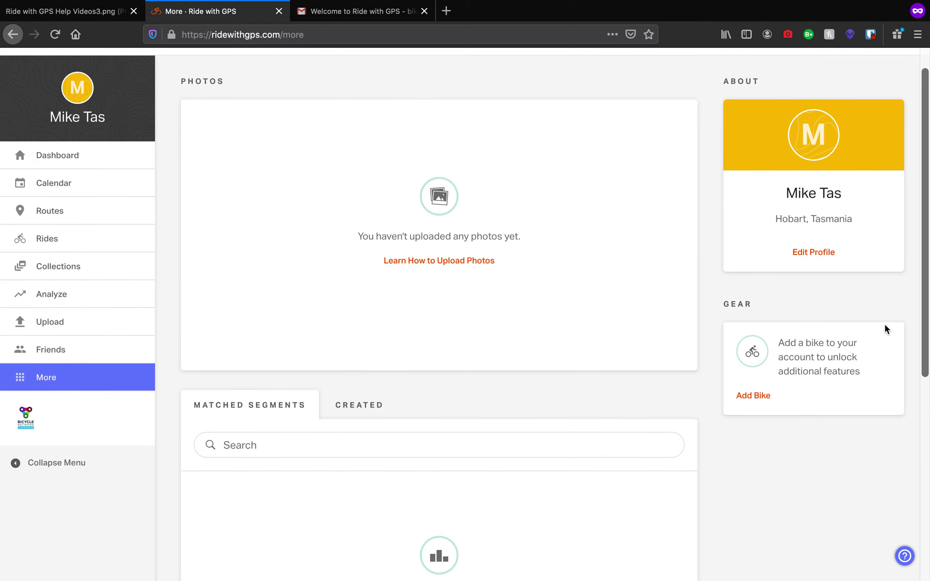
scroll(811, 379, "up", 1)
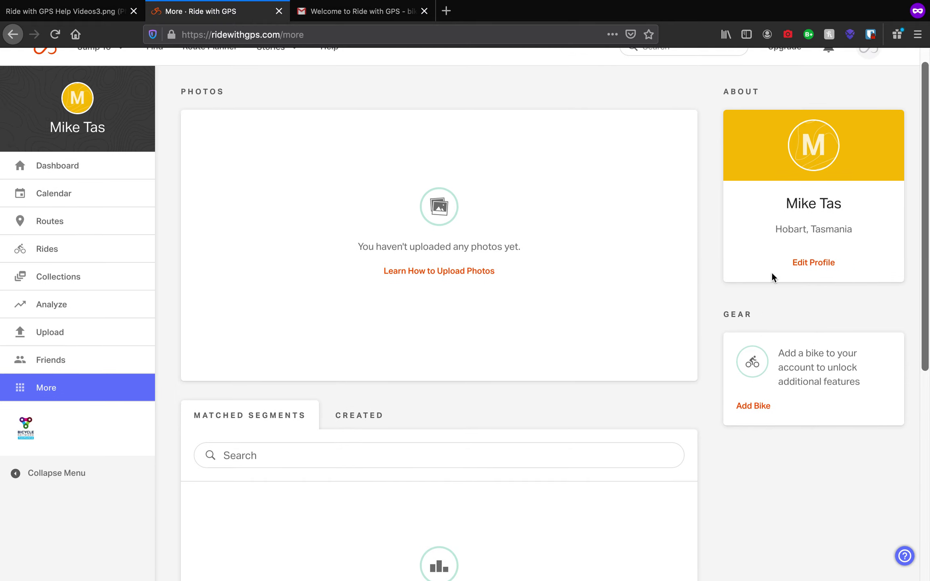
left_click(753, 407)
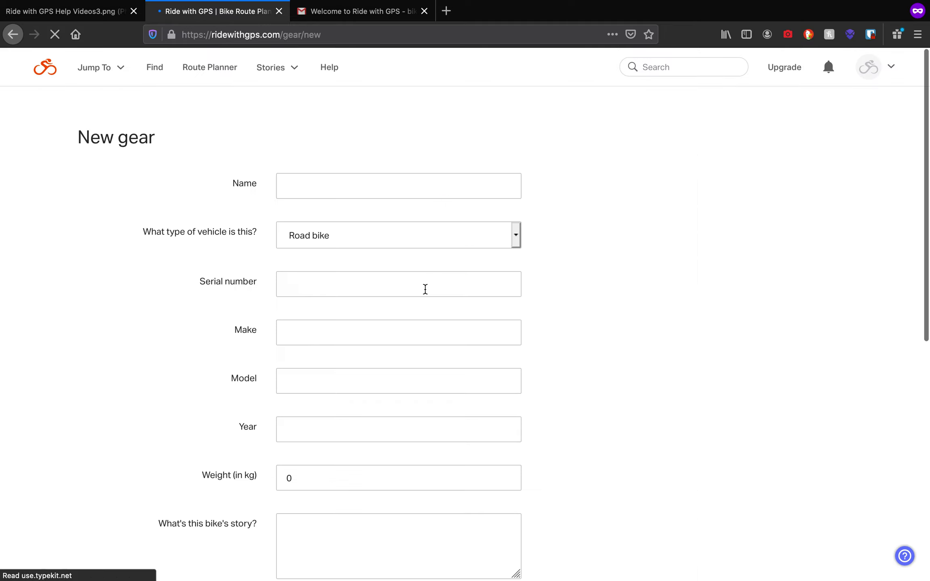
left_click(376, 197)
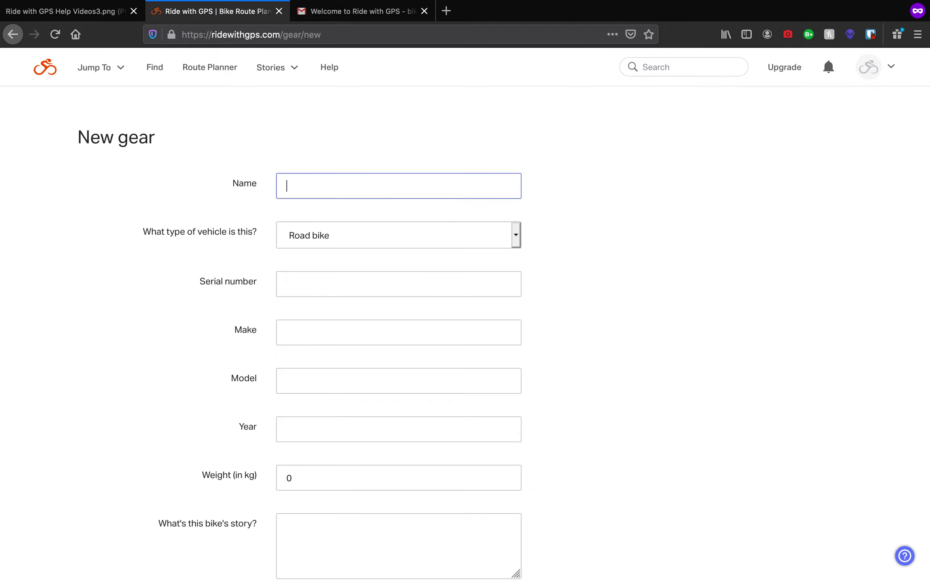
type("Burlg")
key("BackSpace")
type("ty")
type("y Beas")
type("t")
Keep Road bike as the vehicle type
key("Tab")
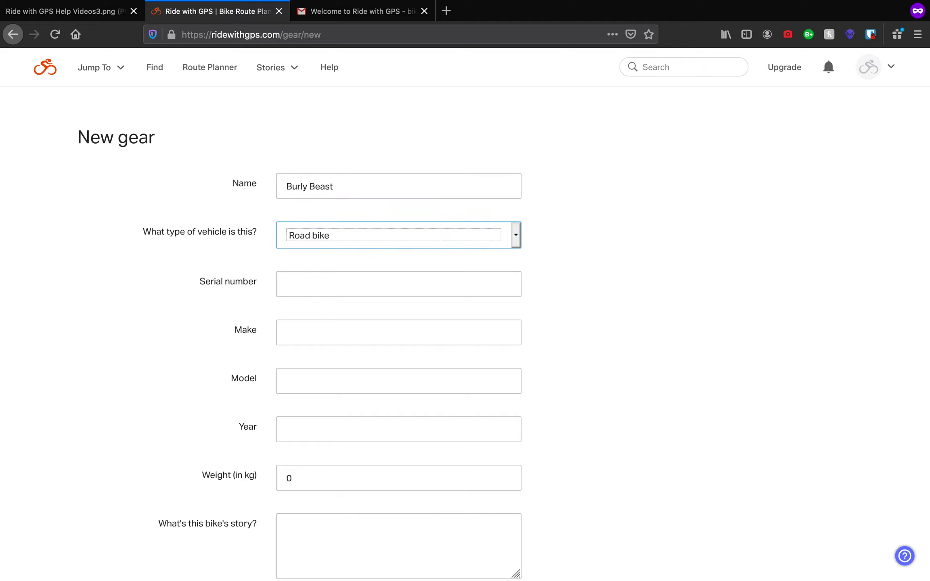
key("space")
key("Down")
key("Down")
key("Down")
key("Down")
key("Down")
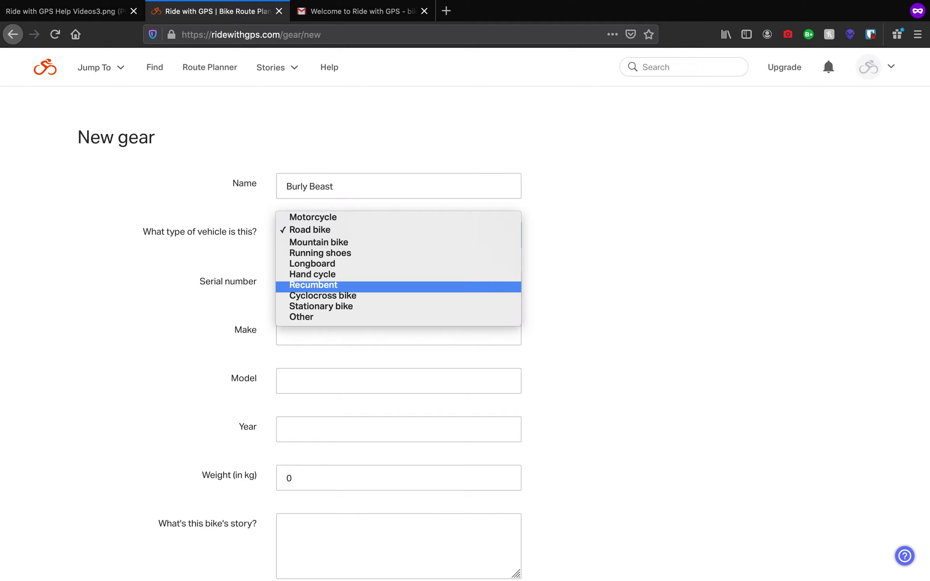
key("Up")
key("Up")
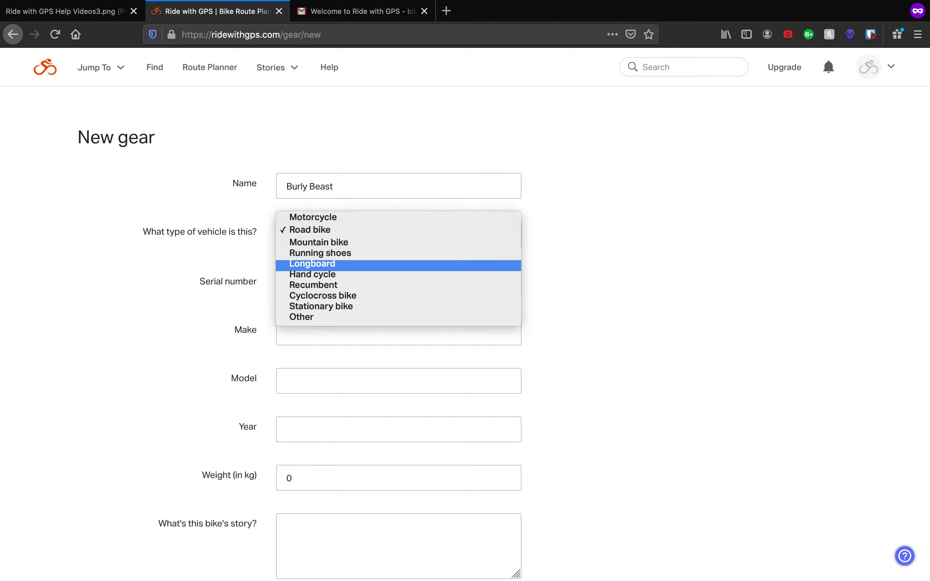
key("Up")
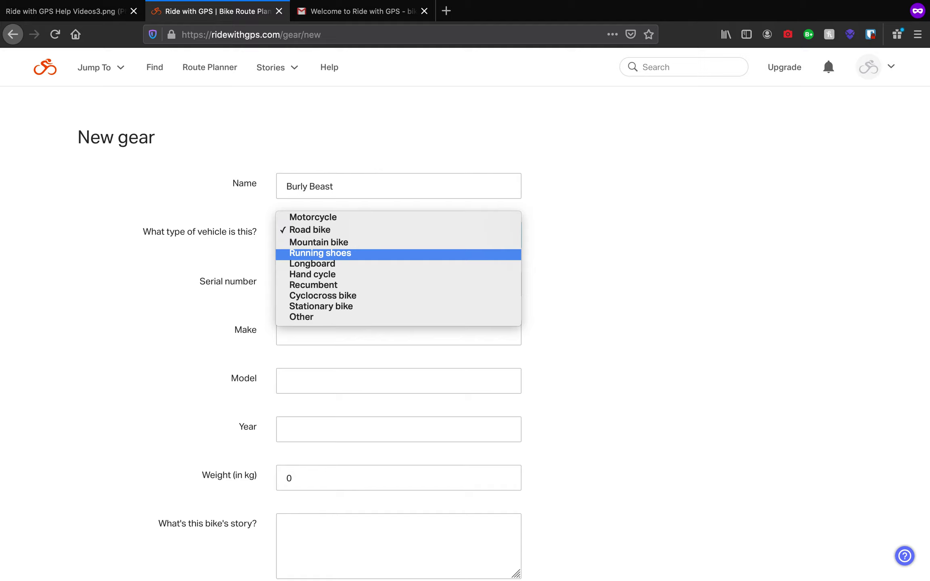
key("Down")
key("Down")
key("Up")
key("Up")
key("Up")
key("Up")
key("Up")
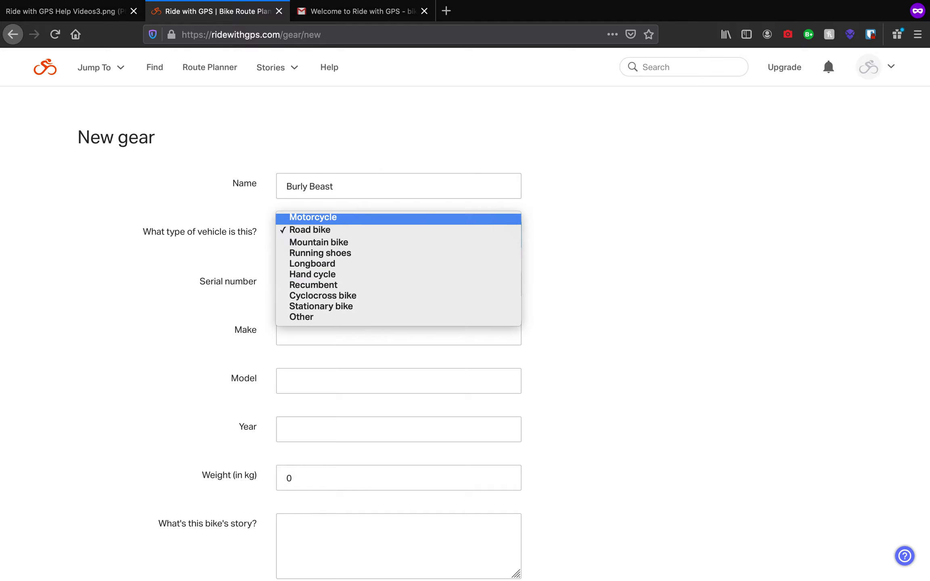
key("Down")
key("Return")
Enter the bike's serial number, make Kona and model Dr Dew
key("Tab")
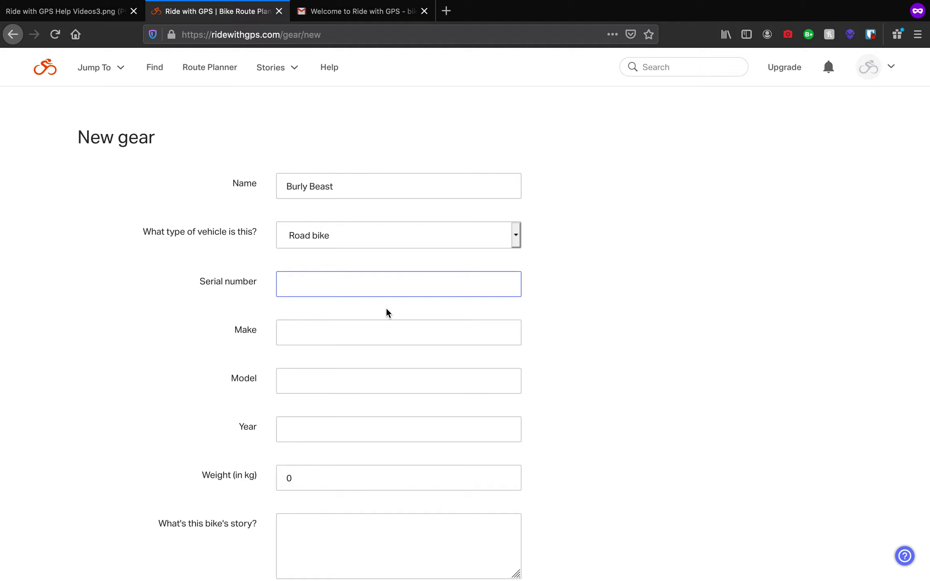
type("387498798123")
key("Tab")
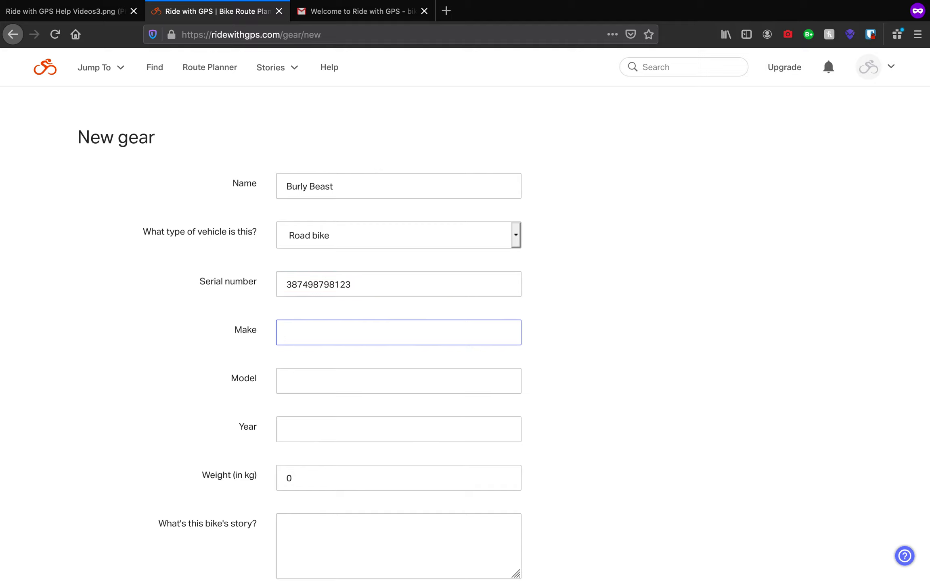
type("Kona")
key("Tab")
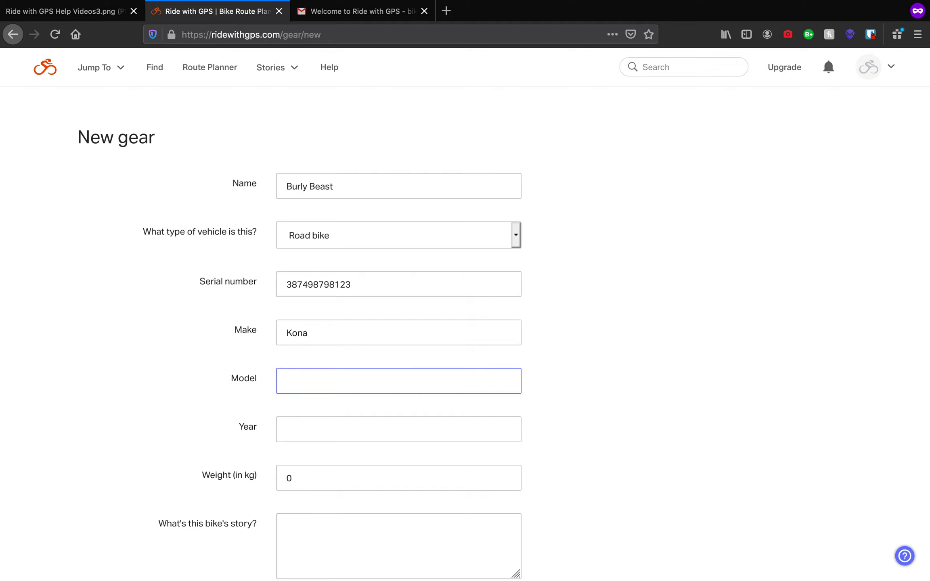
type("Dr Dew")
key("Tab")
Set the bike's year to 2018 and weight to 9
scroll(437, 432, "down", 1)
type("20")
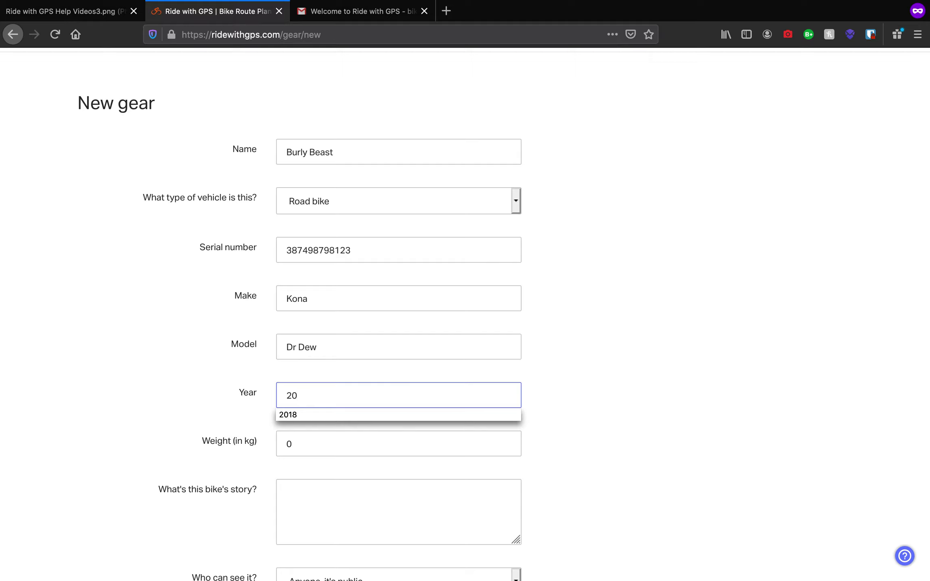
type("18")
key("Tab")
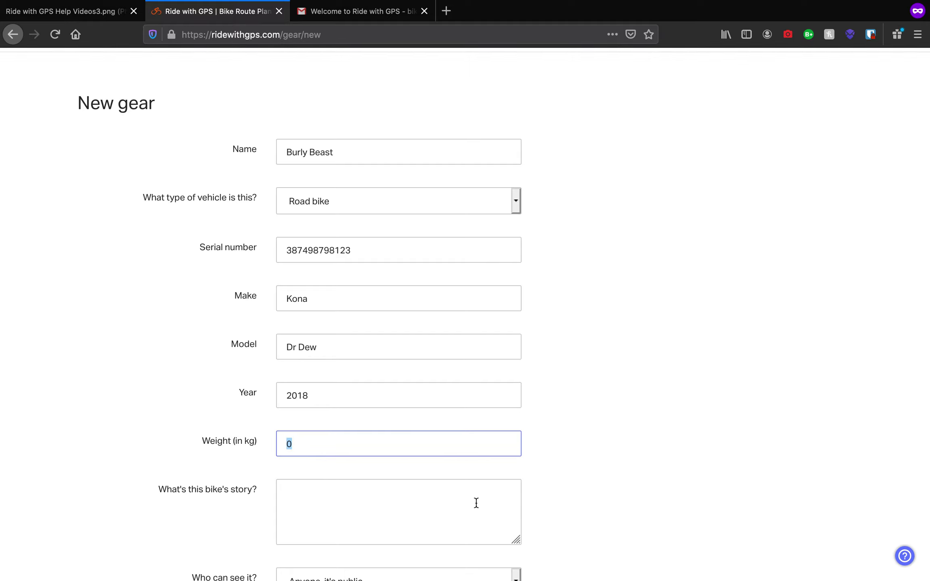
type("9")
key("Tab")
Write the story 'A beautiful present from a good friend, a reliable steed to take me where I need to'
scroll(425, 414, "down", 3)
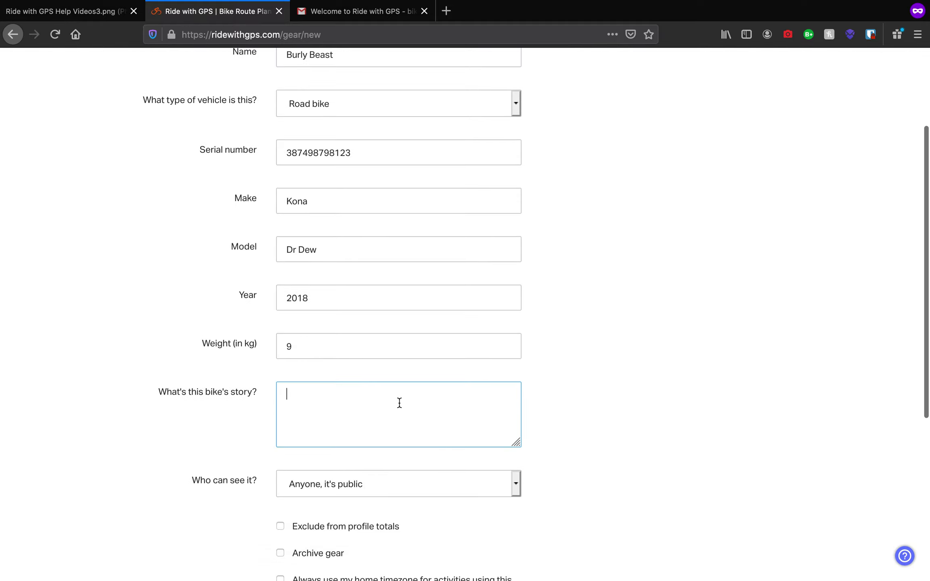
scroll(399, 403, "down", 2)
type("A beuai")
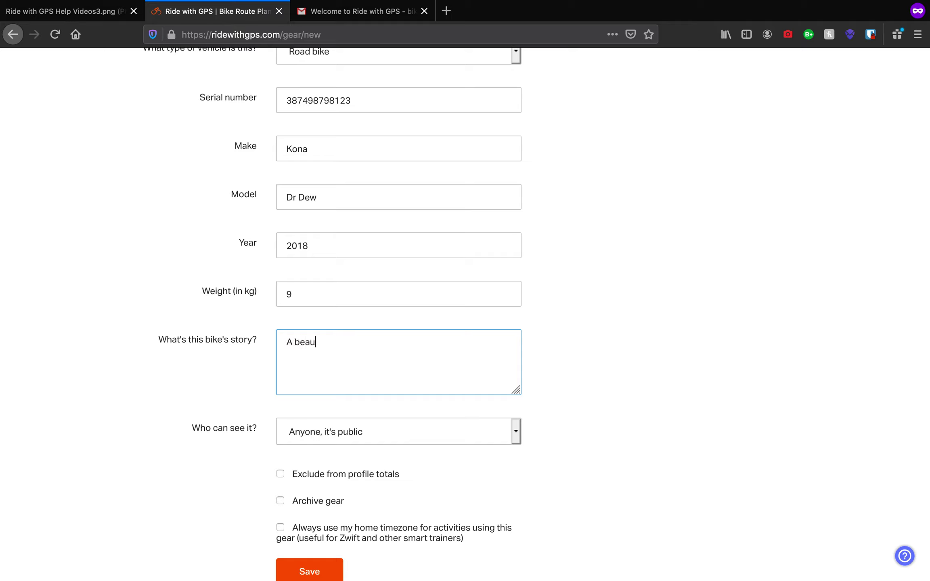
type("tiful present from a good frien")
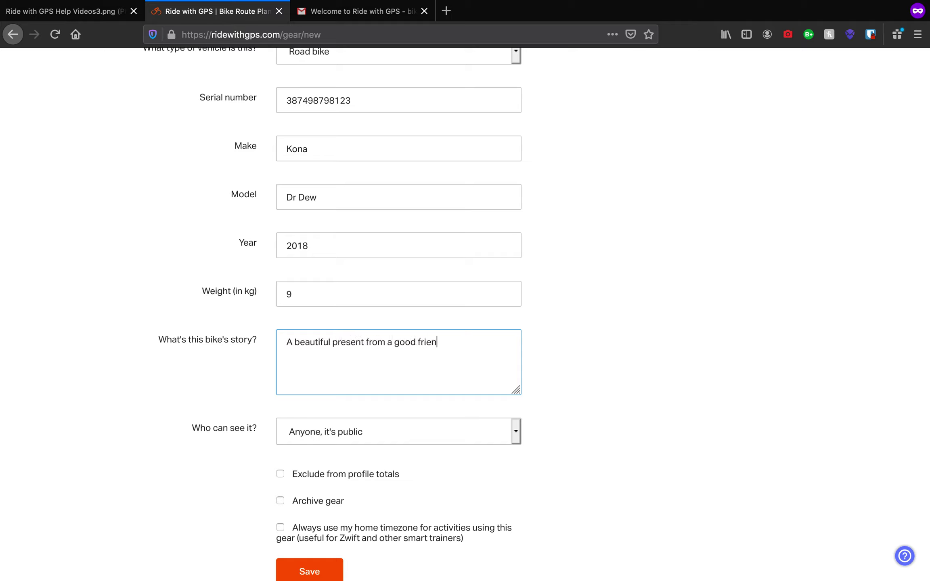
type("d, rea")
key("BackSpace")
key("BackSpace")
key("BackSpace")
type("a reliable steed to take me where I need to go.")
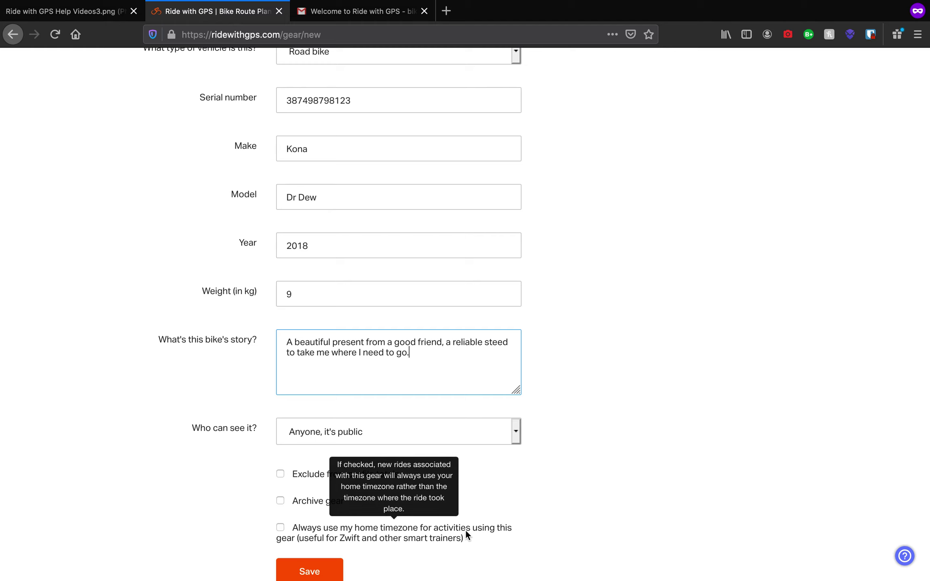
Save the Burly Beast bike
scroll(466, 531, "down", 2)
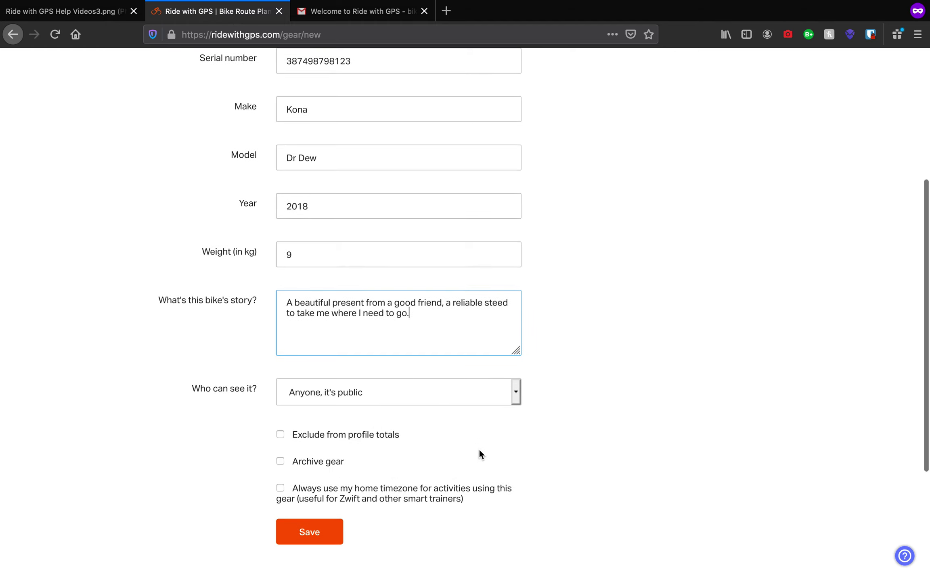
scroll(477, 452, "down", 2)
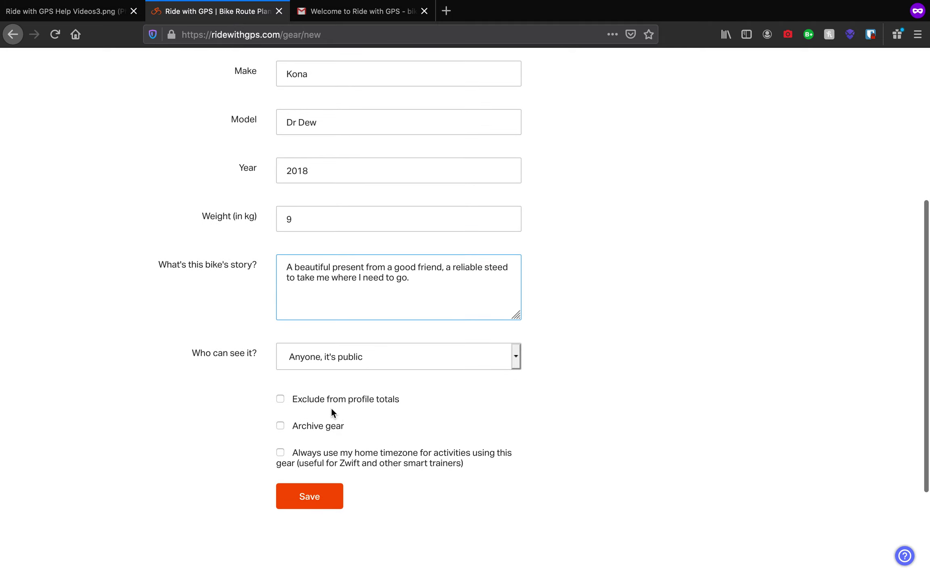
mouse_move(336, 428)
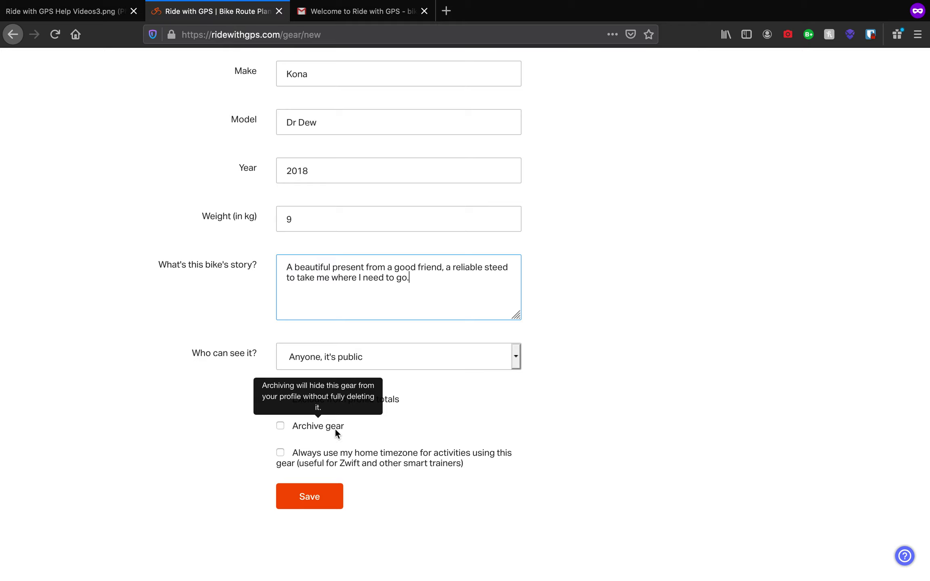
mouse_move(375, 463)
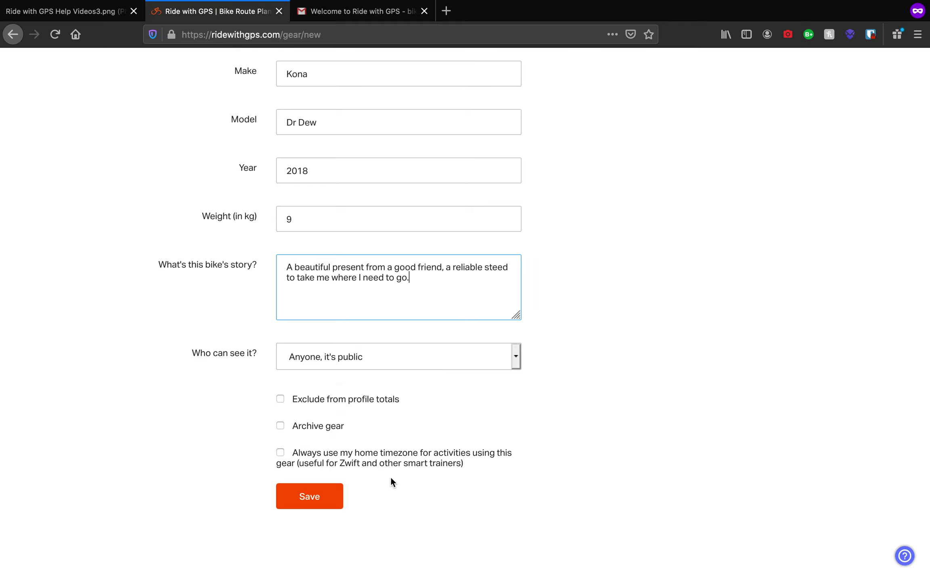
scroll(397, 491, "down", 1)
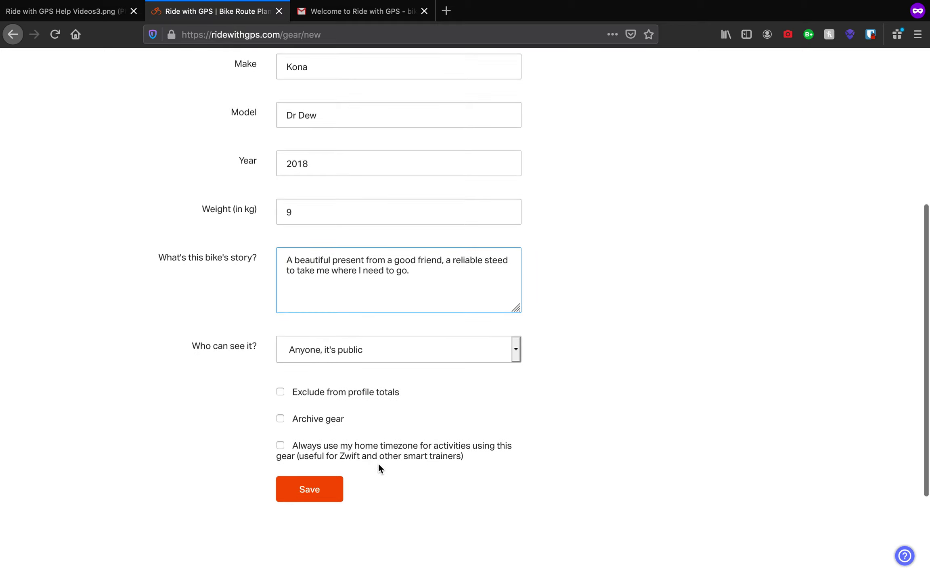
mouse_move(379, 460)
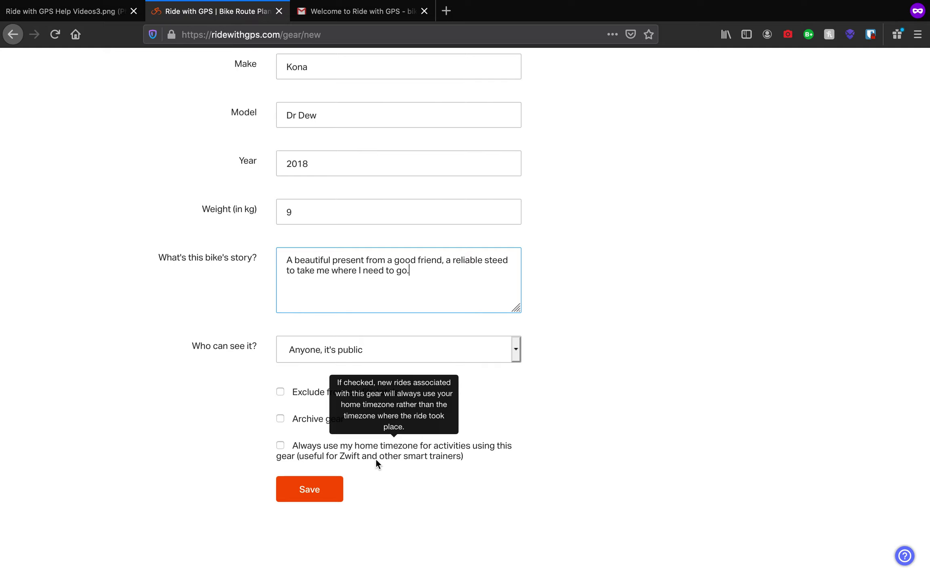
scroll(435, 559, "down", 1)
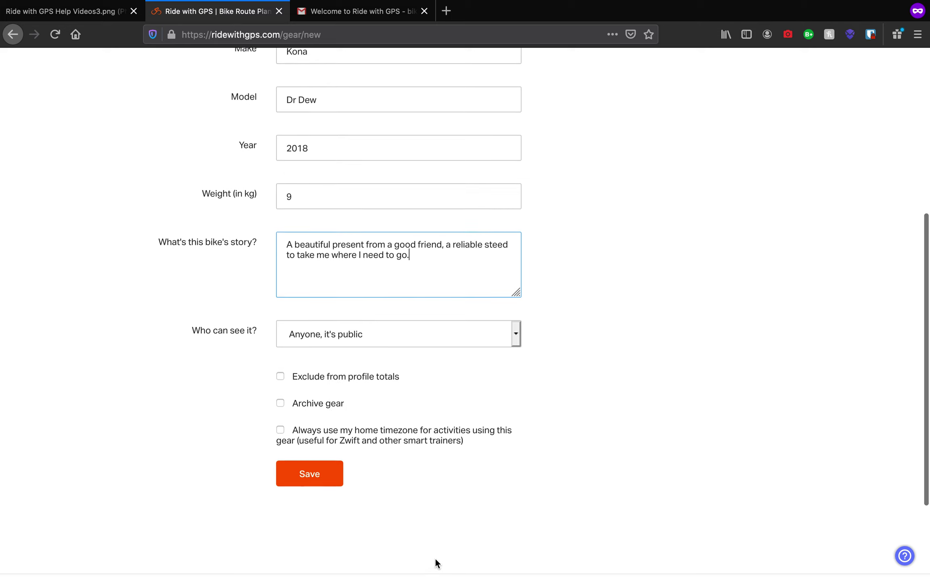
left_click(317, 479)
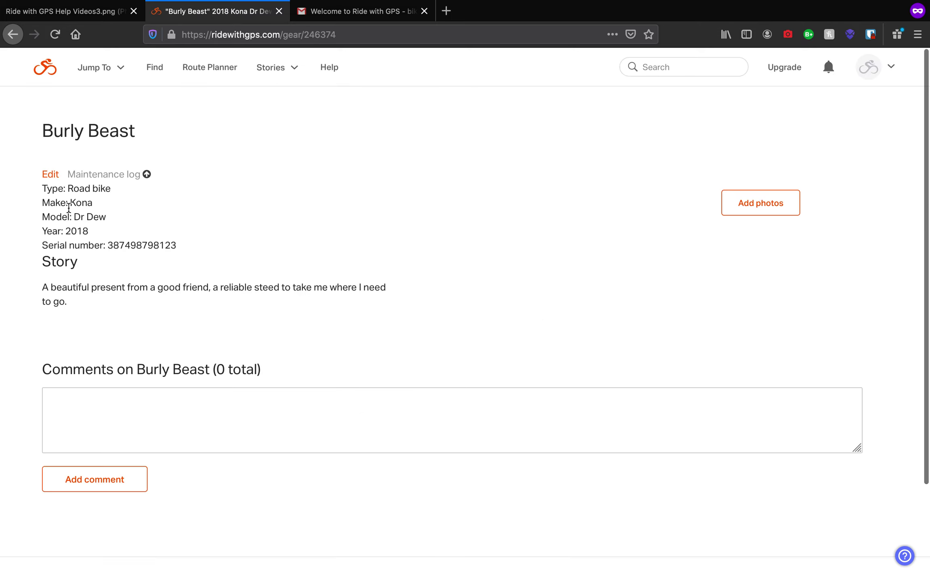
Review Burly Beast's page (Road bike, Kona Dr Dew, 2018, story), then go back
scroll(135, 310, "down", 3)
scroll(135, 309, "up", 3)
scroll(561, 351, "down", 3)
scroll(543, 363, "up", 3)
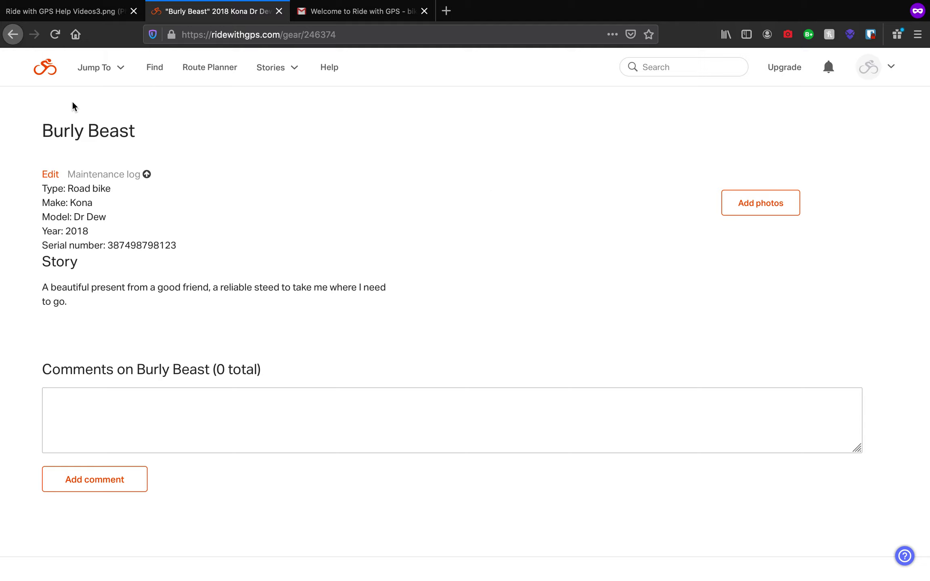
left_click(19, 38)
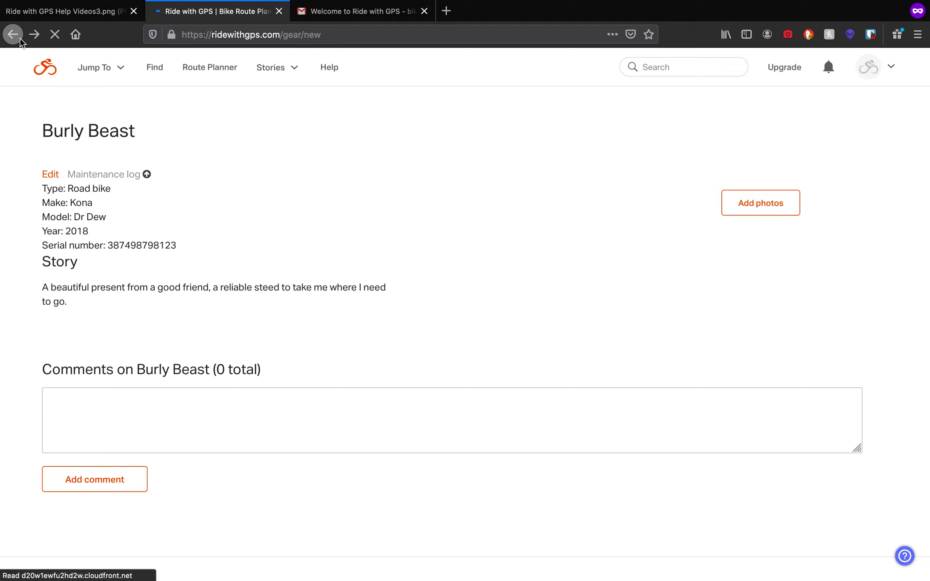
Go back to the More page and scroll to the Gear card listing Burly Beast
left_click(18, 37)
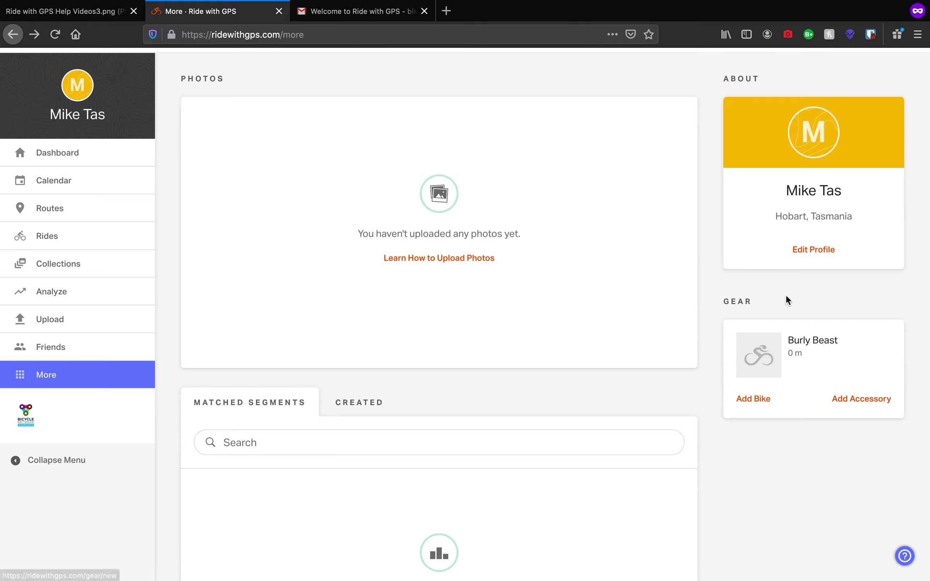
scroll(815, 469, "down", 1)
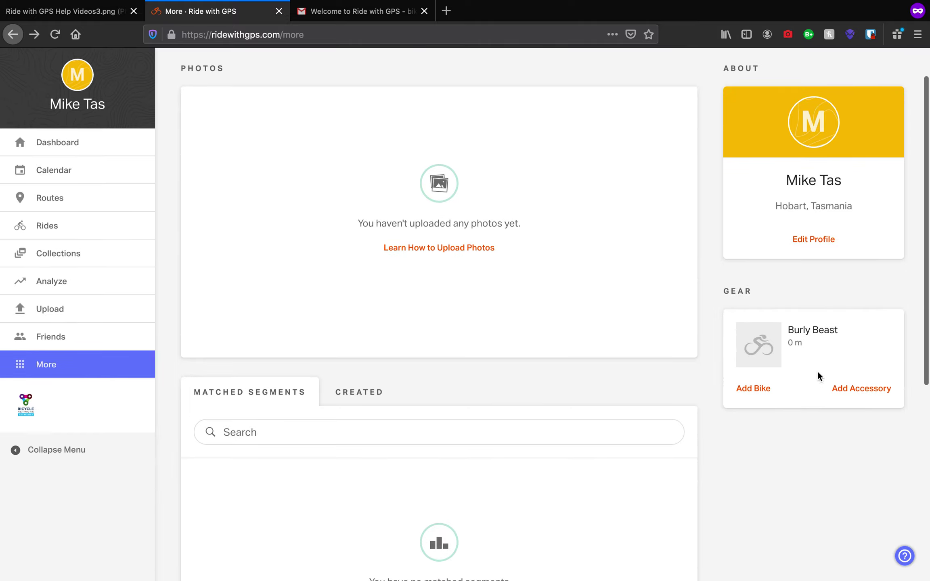
scroll(839, 438, "down", 1)
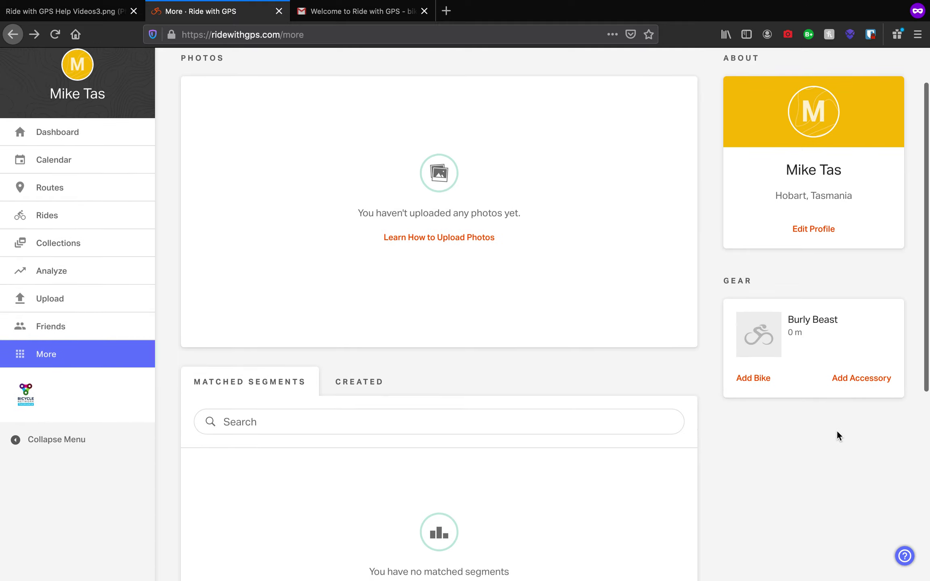
left_click(838, 383)
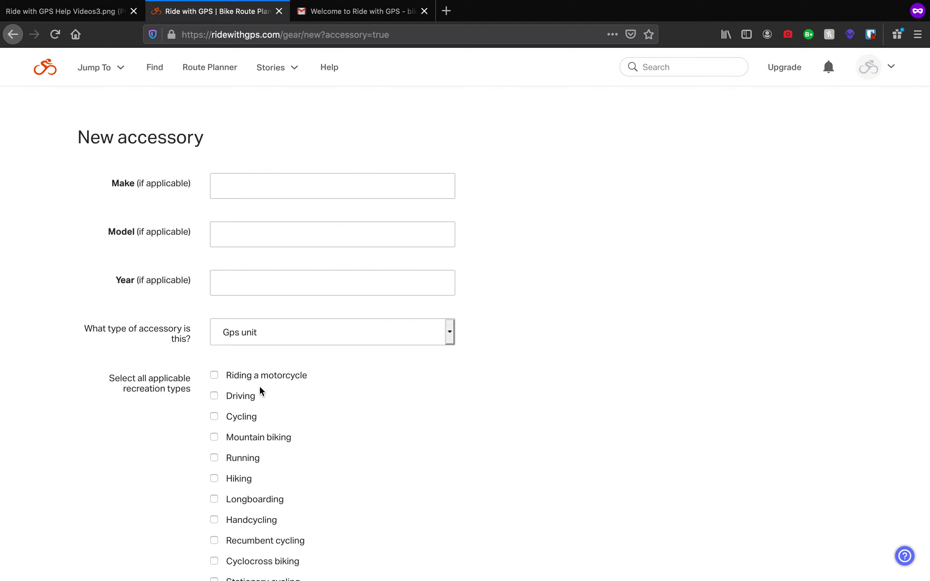
scroll(337, 360, "down", 5)
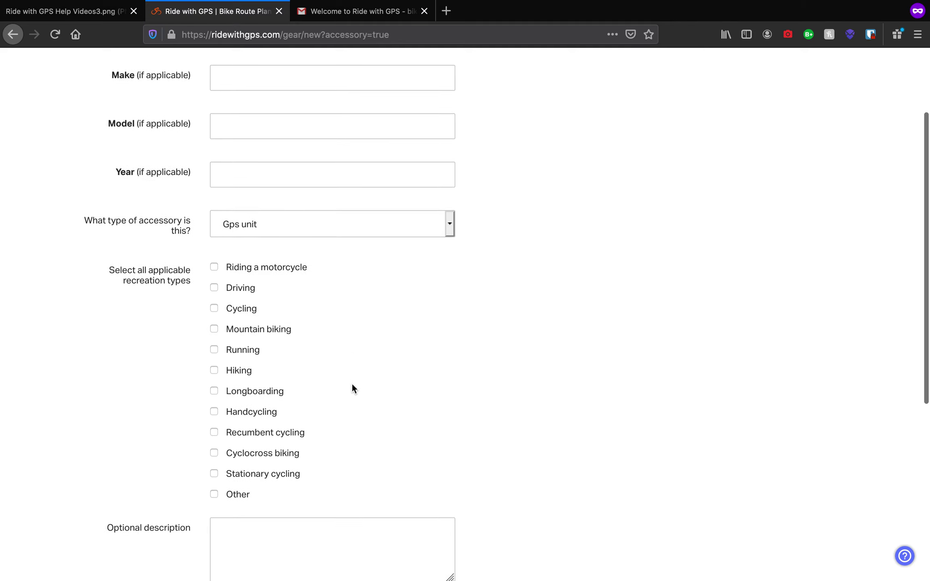
left_click(428, 177)
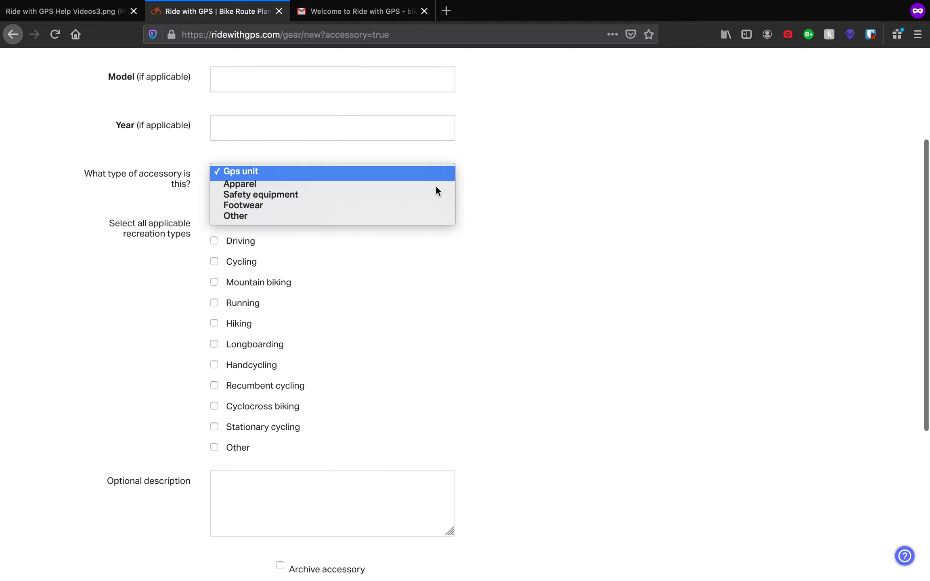
left_click(435, 184)
left_click(433, 177)
left_click(434, 176)
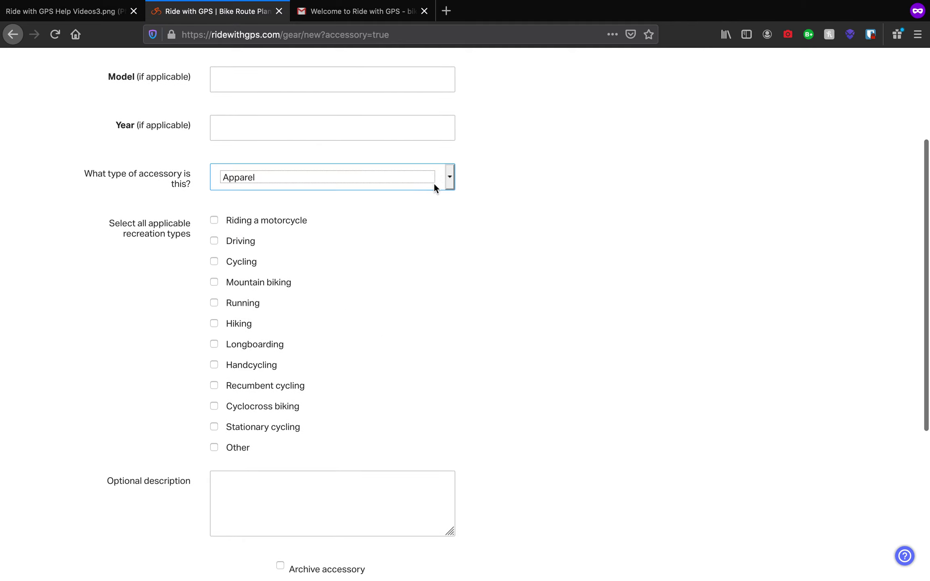
scroll(434, 186, "up", 3)
left_click(412, 258)
left_click(417, 256)
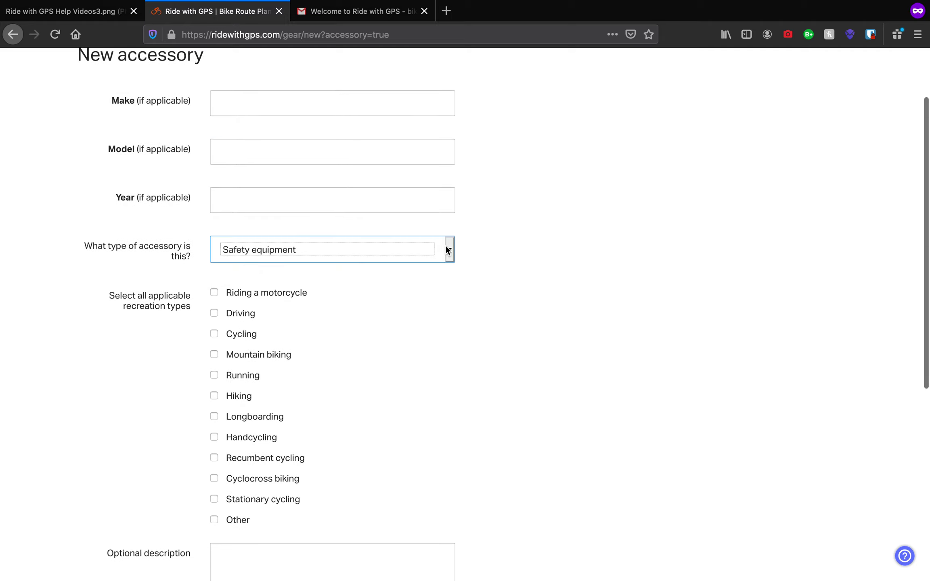
left_click(505, 256)
left_click(423, 249)
left_click(423, 226)
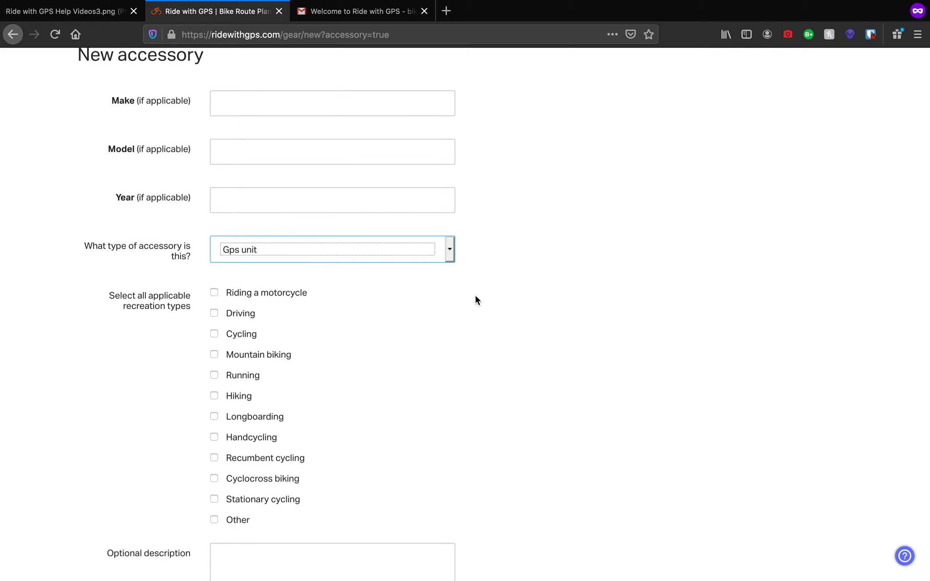
scroll(471, 315, "down", 5)
scroll(466, 325, "up", 7)
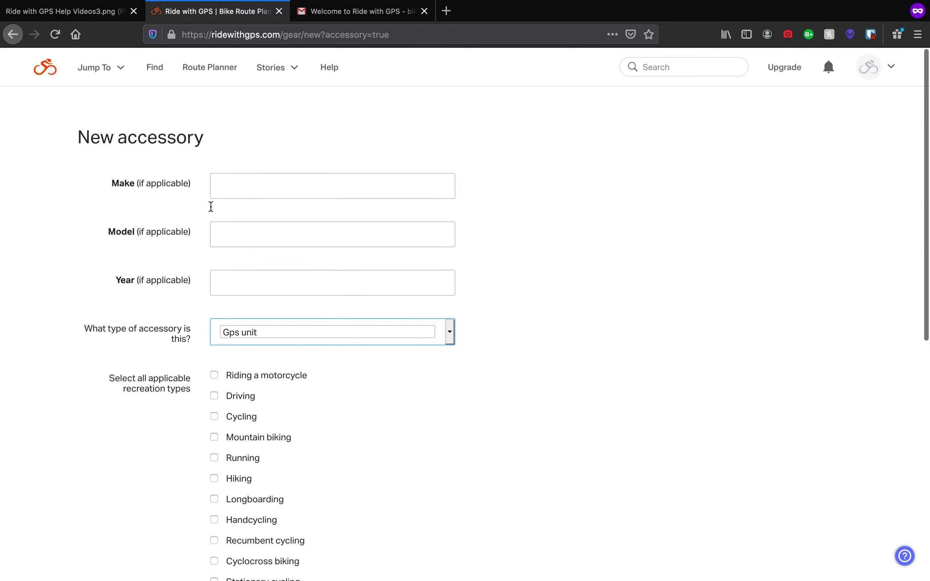
left_click(12, 35)
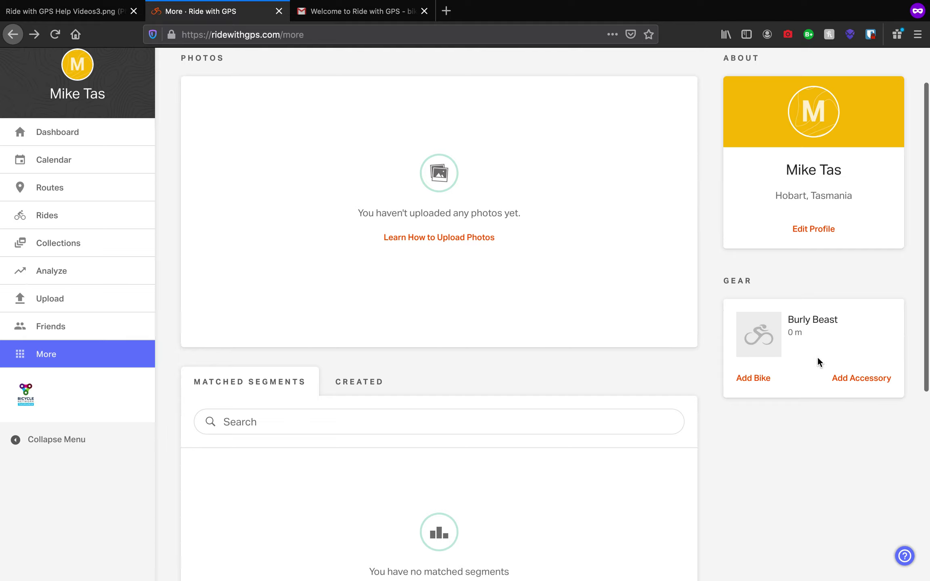
Open the Burly Beast gear page from the Gear card, then return to the dashboard
left_click(806, 322)
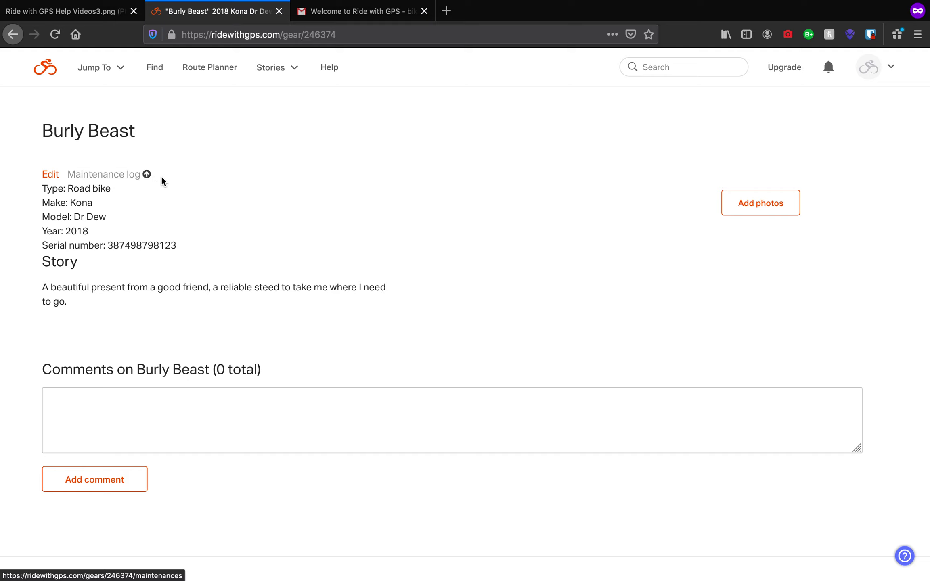
scroll(165, 179, "down", 1)
scroll(165, 178, "up", 1)
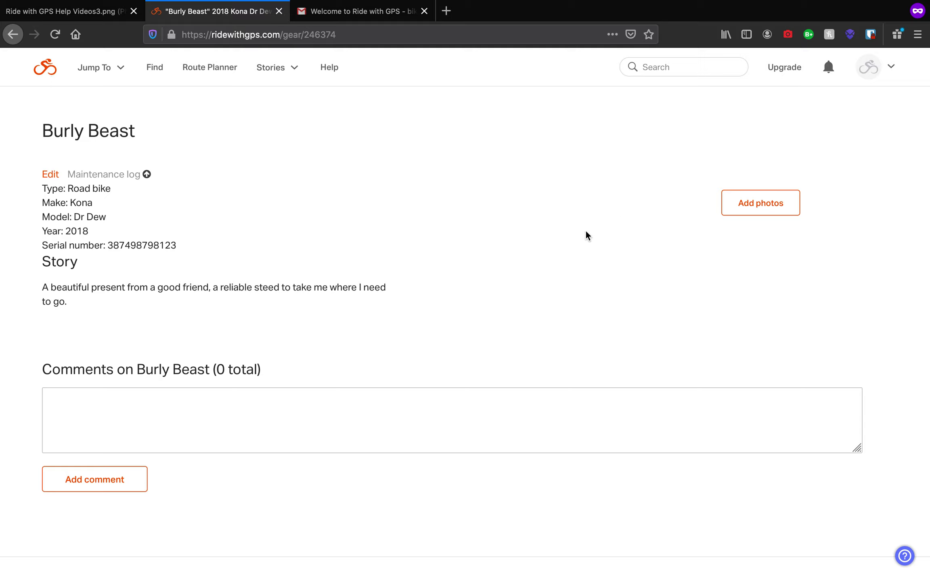
left_click(52, 76)
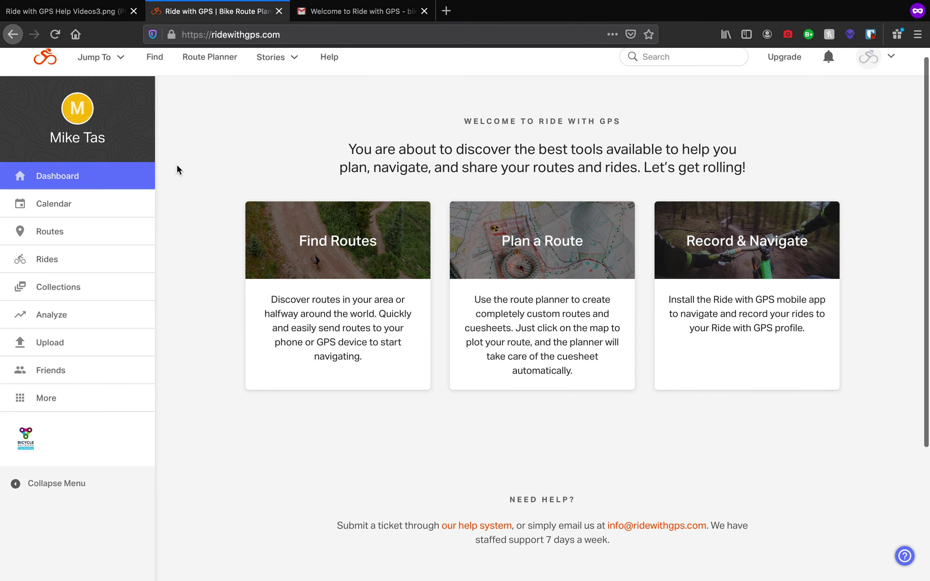
Scroll back to the top of the Welcome to Ride with GPS dashboard
scroll(322, 179, "up", 1)
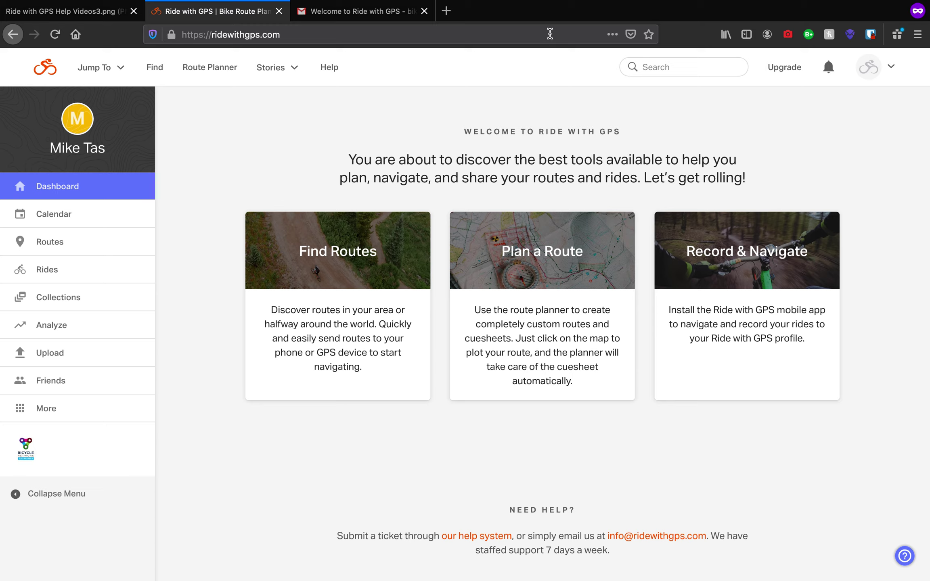
mouse_move(558, 2)
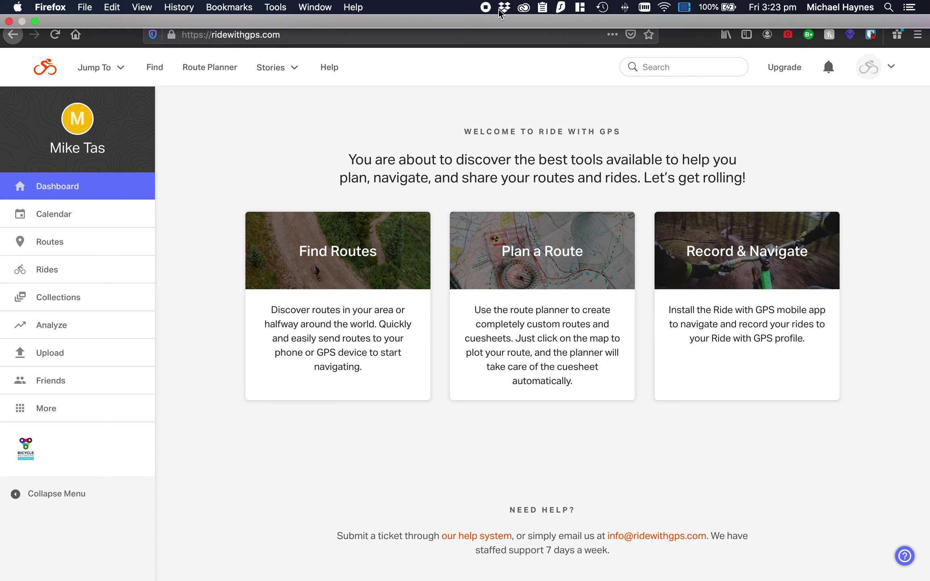